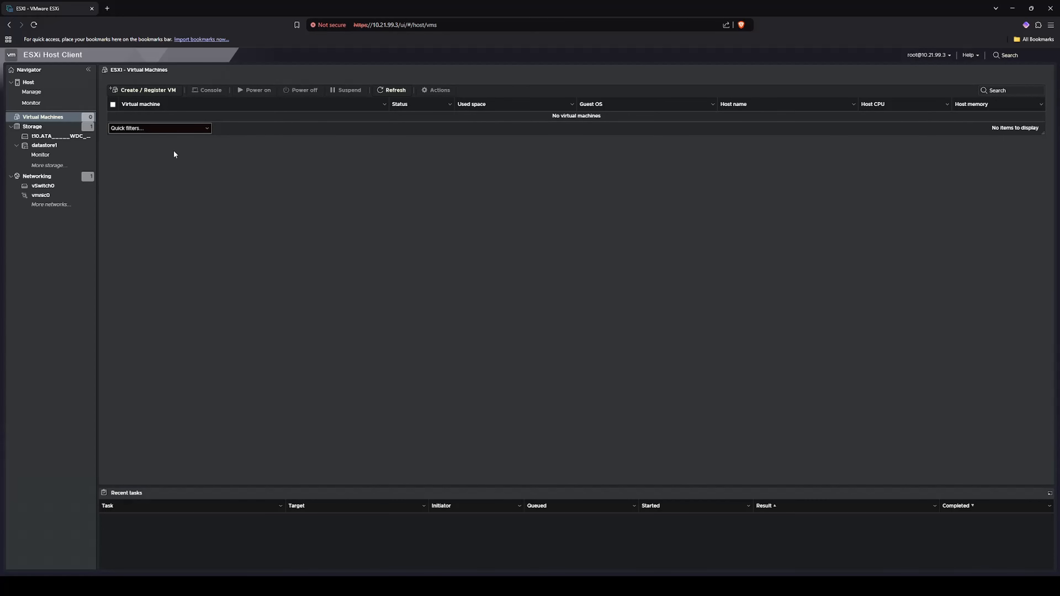
- Show the Storage page listing datastore1, a 348.75 GB VMFS6 SSD
click(43, 131)
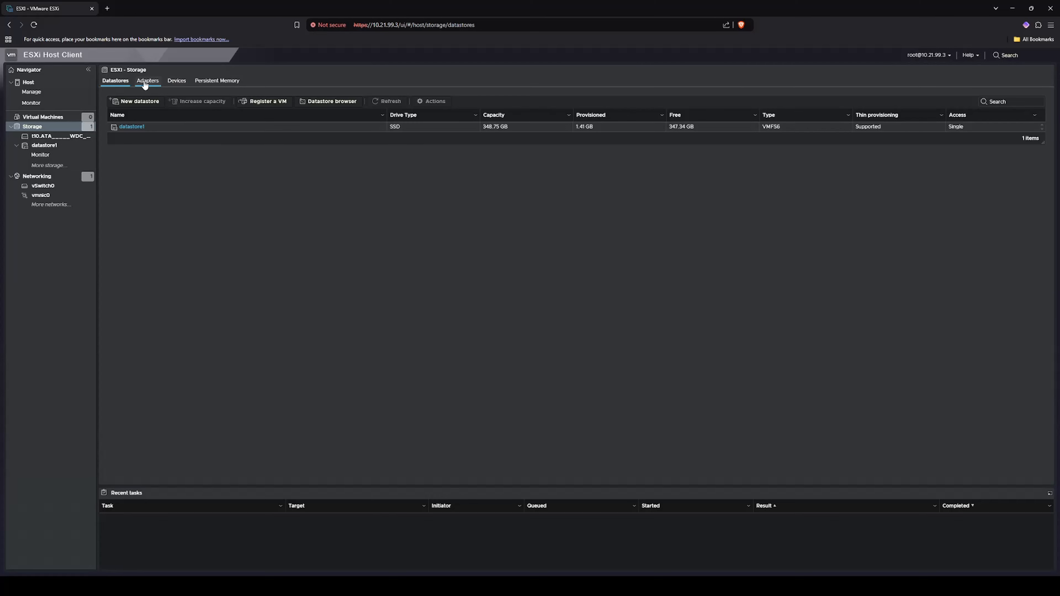
- From the Devices list, view the Local ATA Disk: 931.51 GB, MBR, four partitions
click(177, 82)
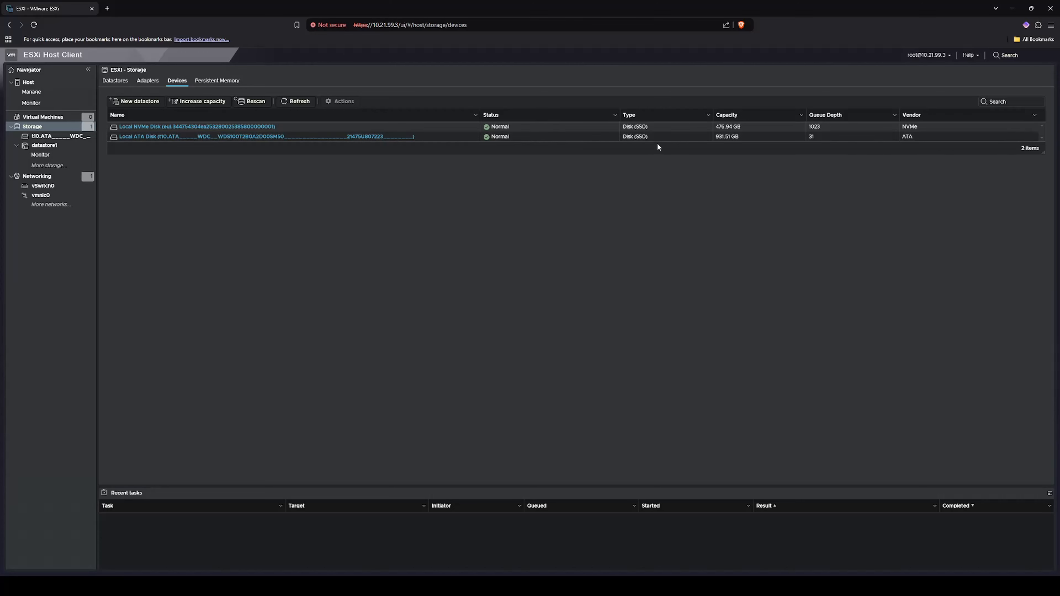
click(177, 137)
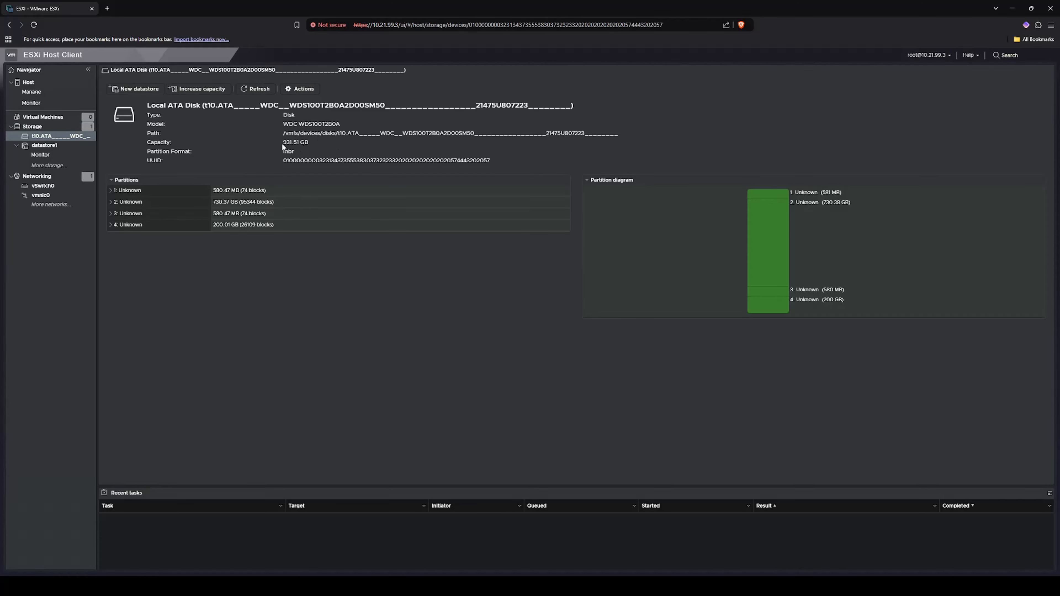
drag(282, 144, 336, 148)
- Clear the Local ATA Disk's partition table, accepting the data-loss warning
click(304, 89)
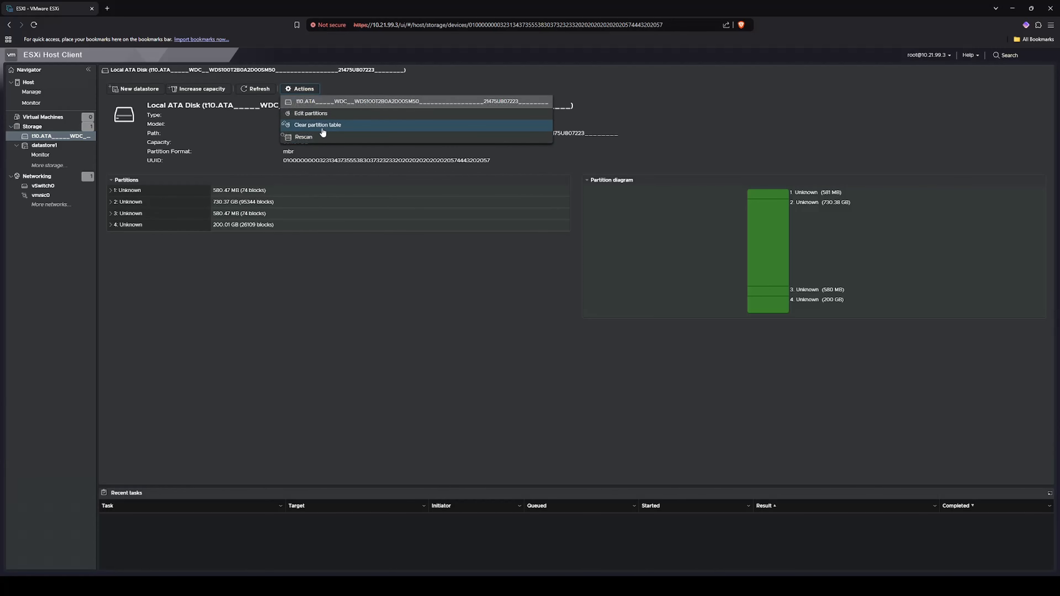
click(320, 125)
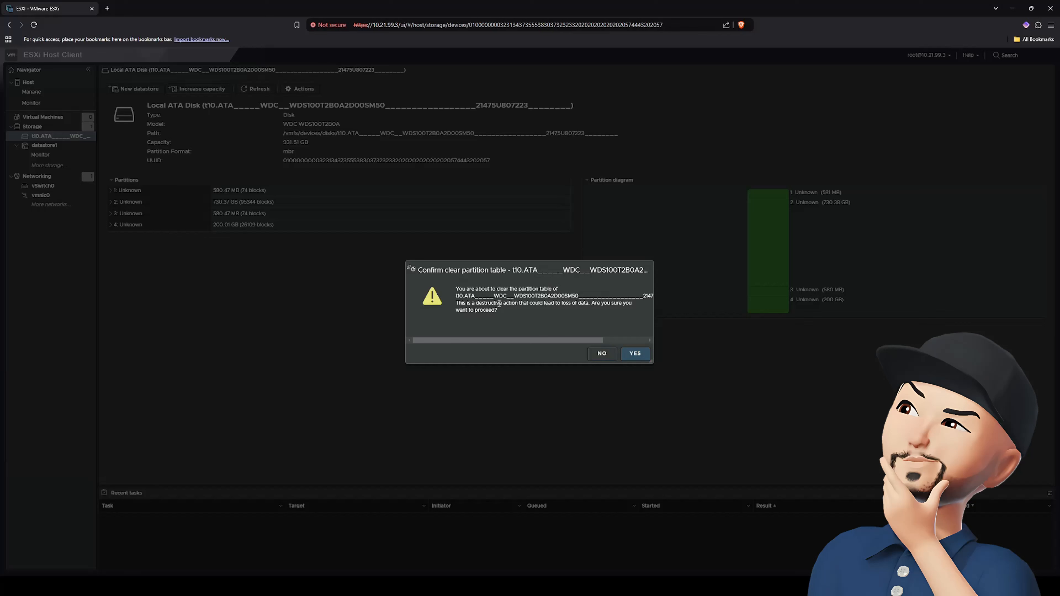
drag(499, 303, 589, 325)
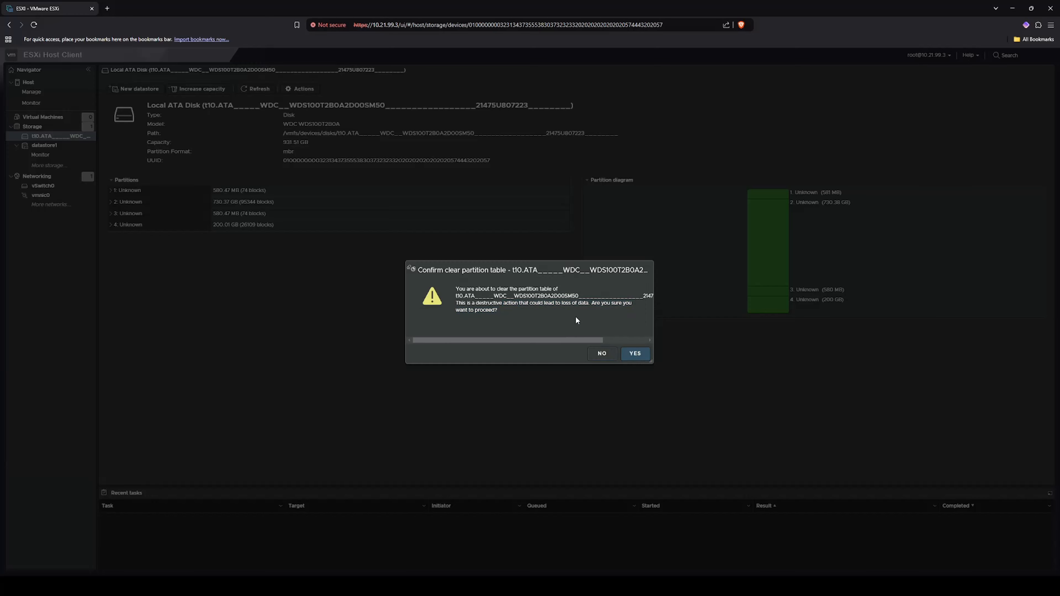
click(635, 354)
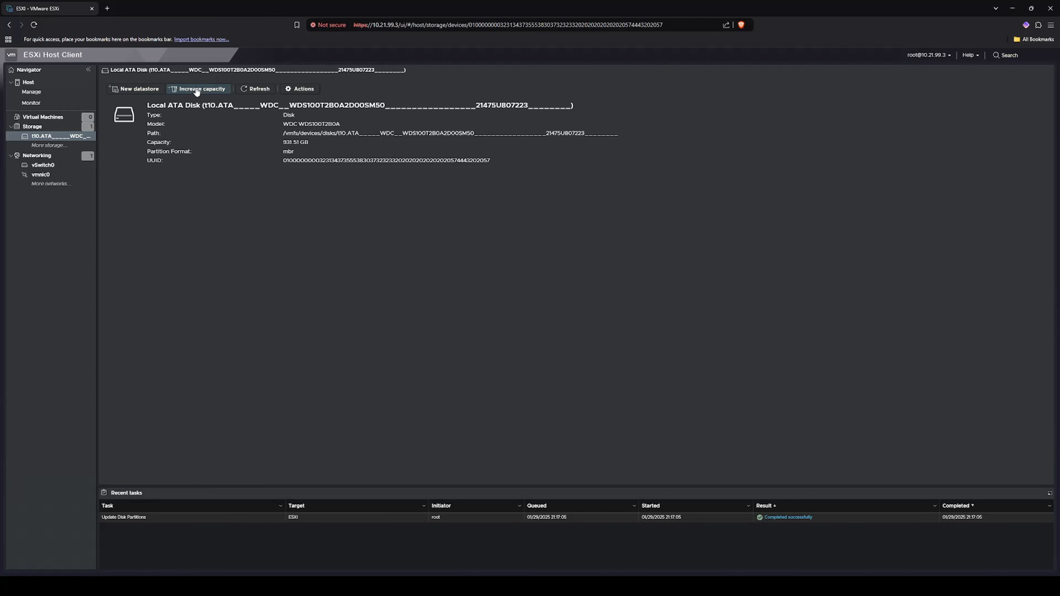
- Create datastore 'VM Store' using the full Local ATA Disk with VMFS 6
click(133, 90)
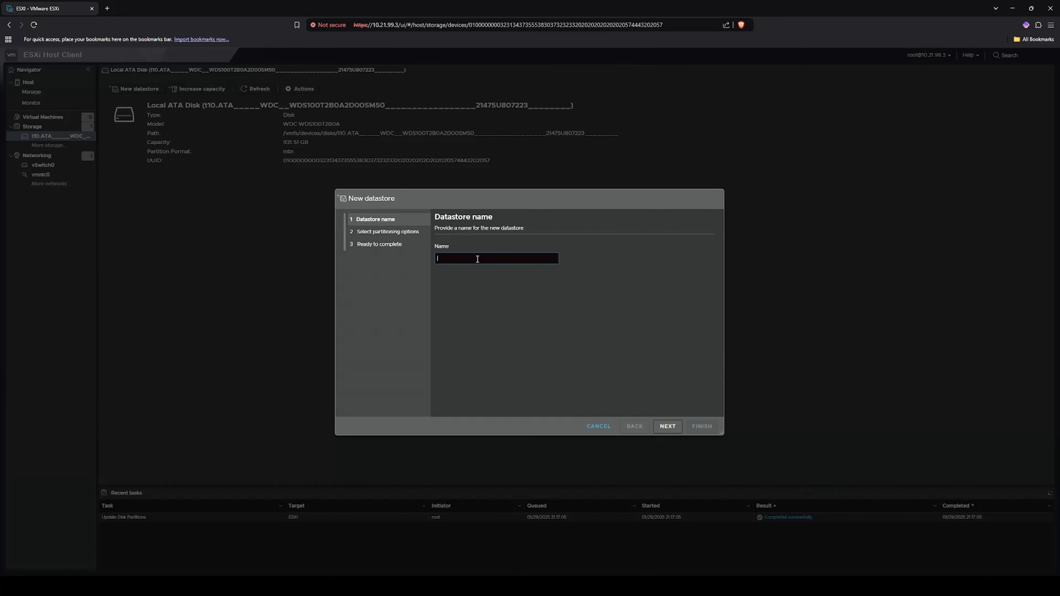
text(VM Store)
click(668, 426)
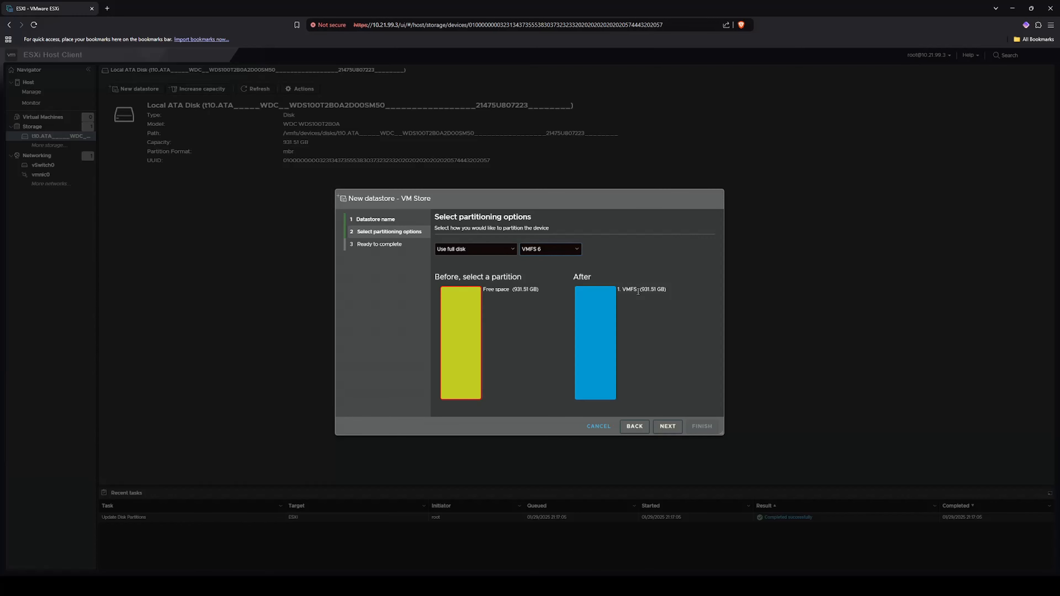
click(667, 426)
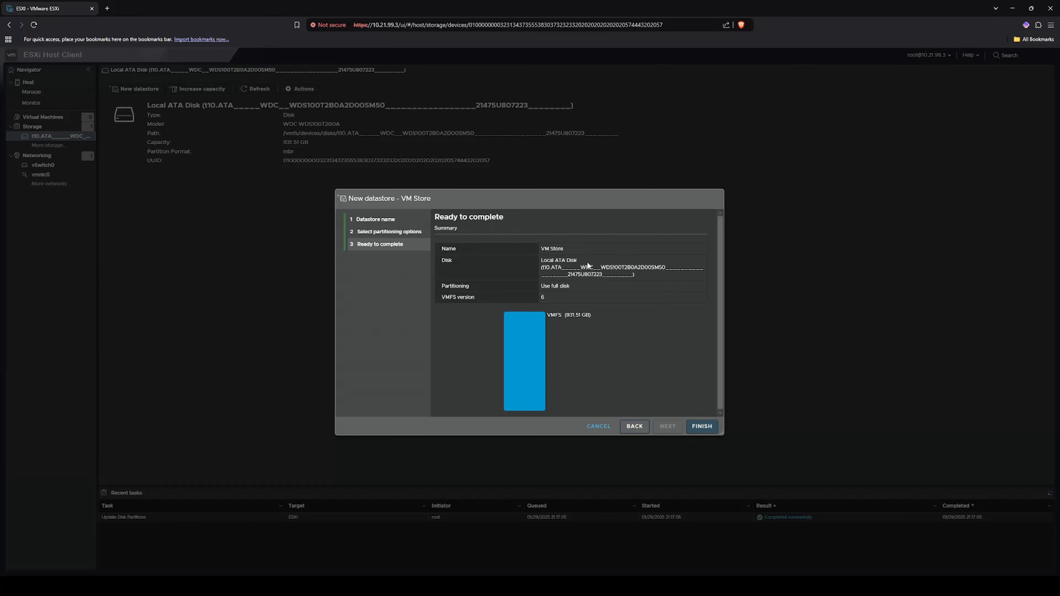
click(706, 427)
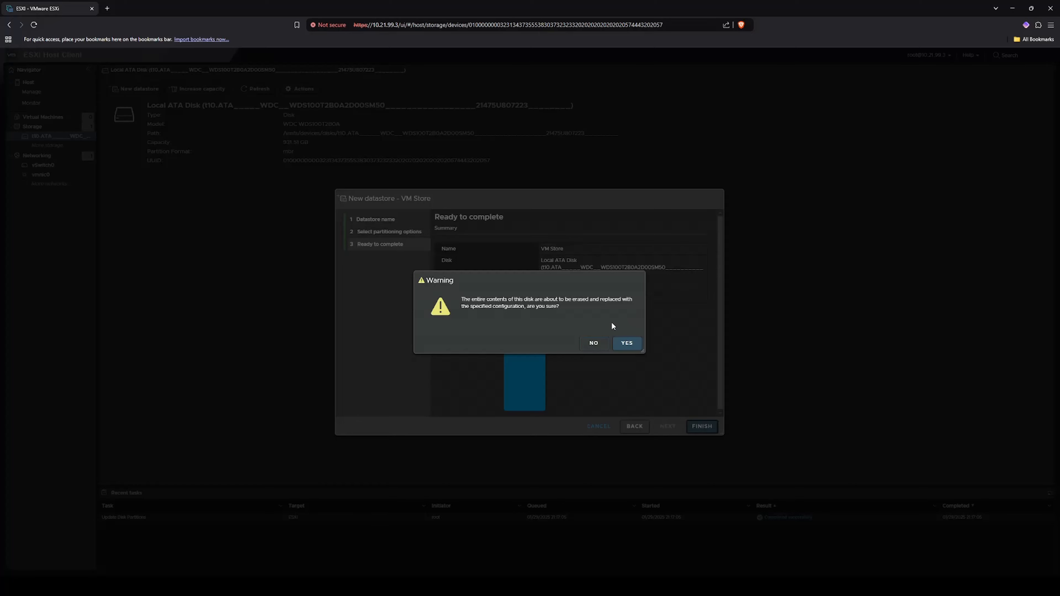
click(627, 343)
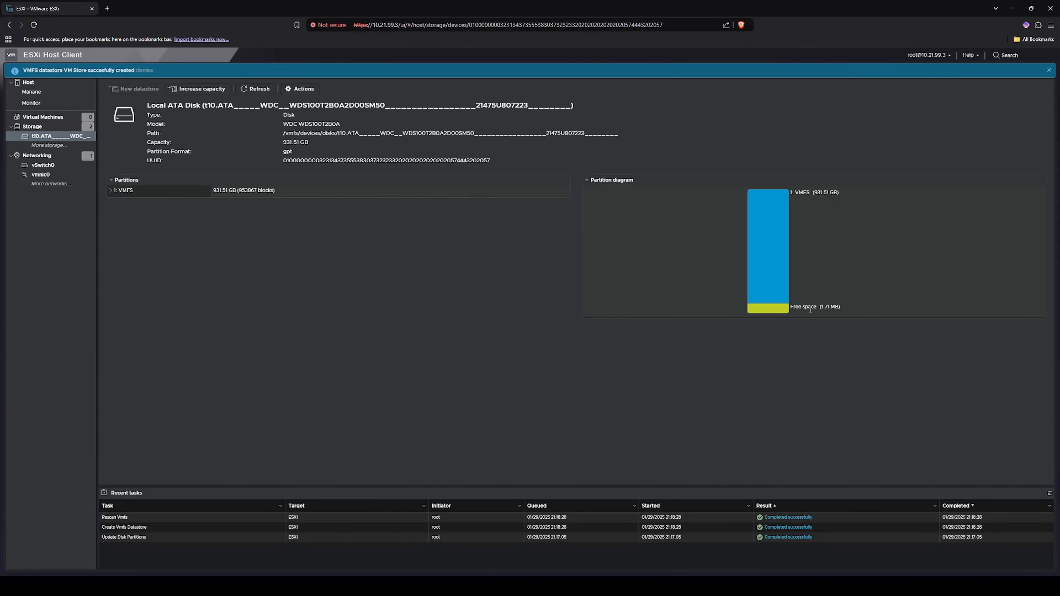
click(145, 70)
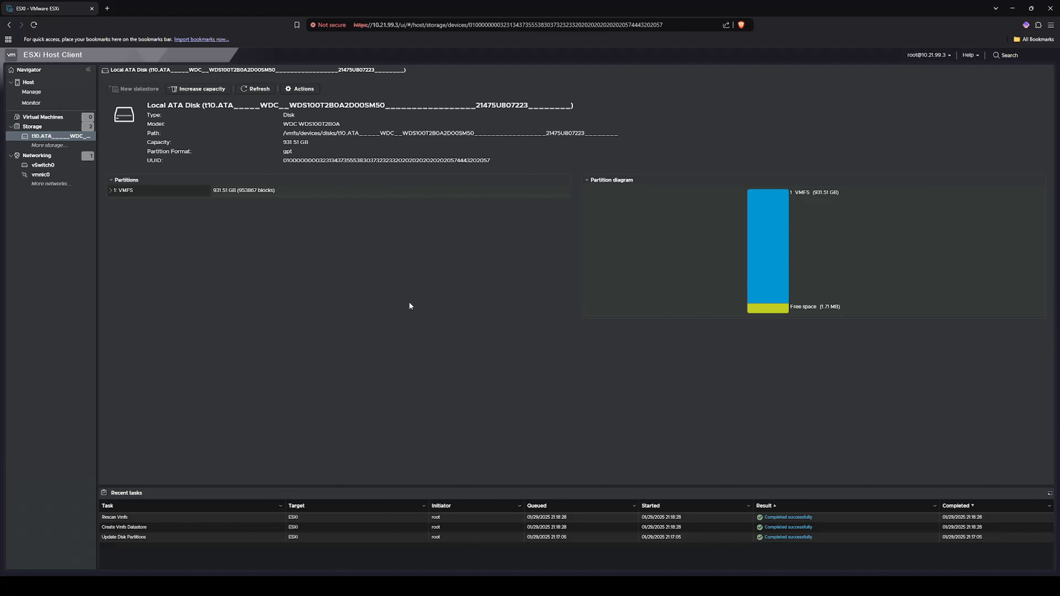
- Open VM Store from the Datastores list to see its 931.25 GB VMFS6 details
click(80, 126)
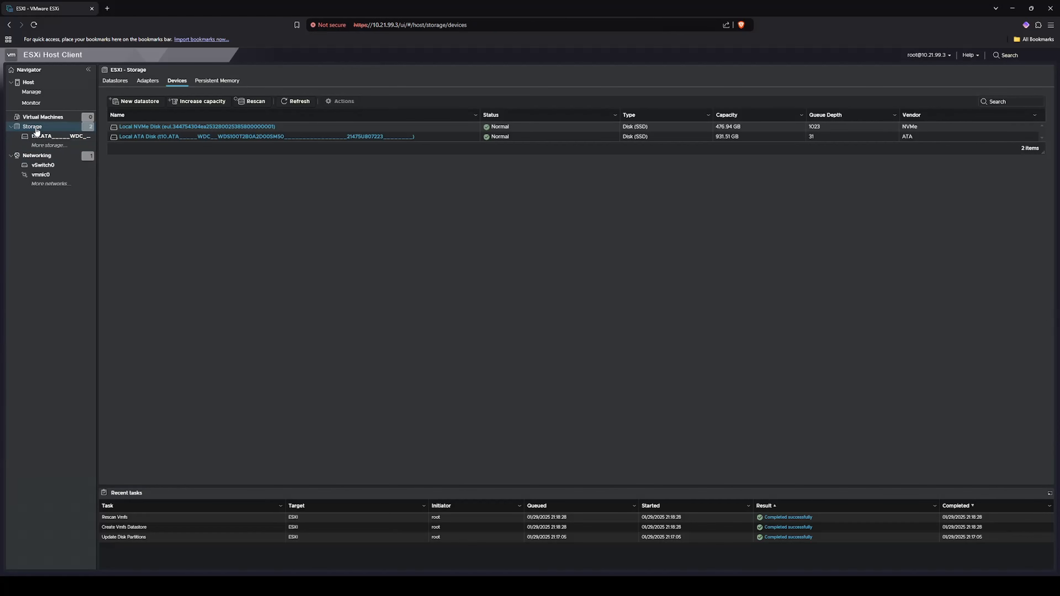
click(114, 81)
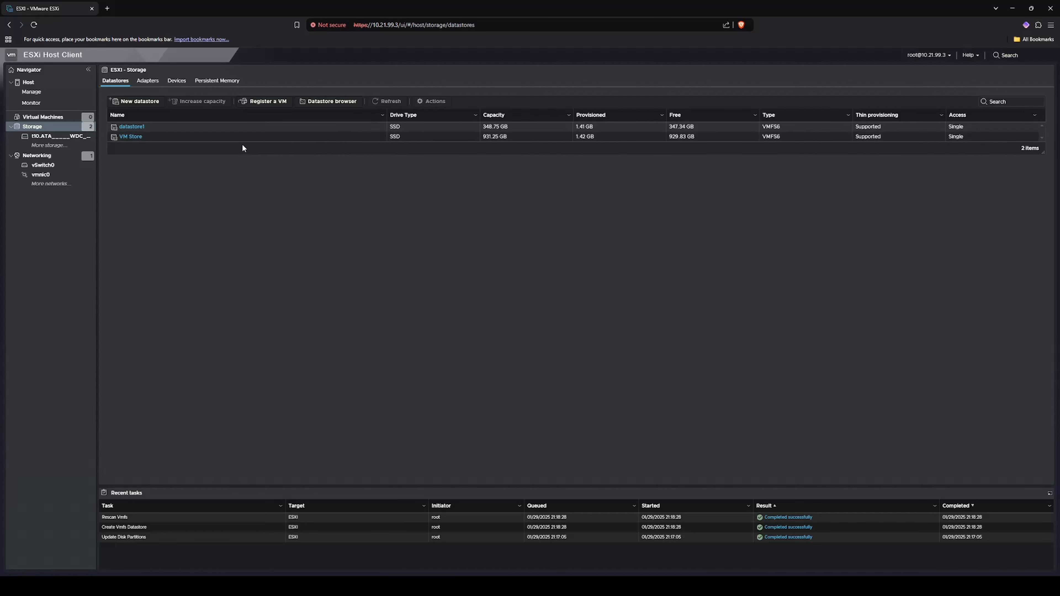
click(133, 138)
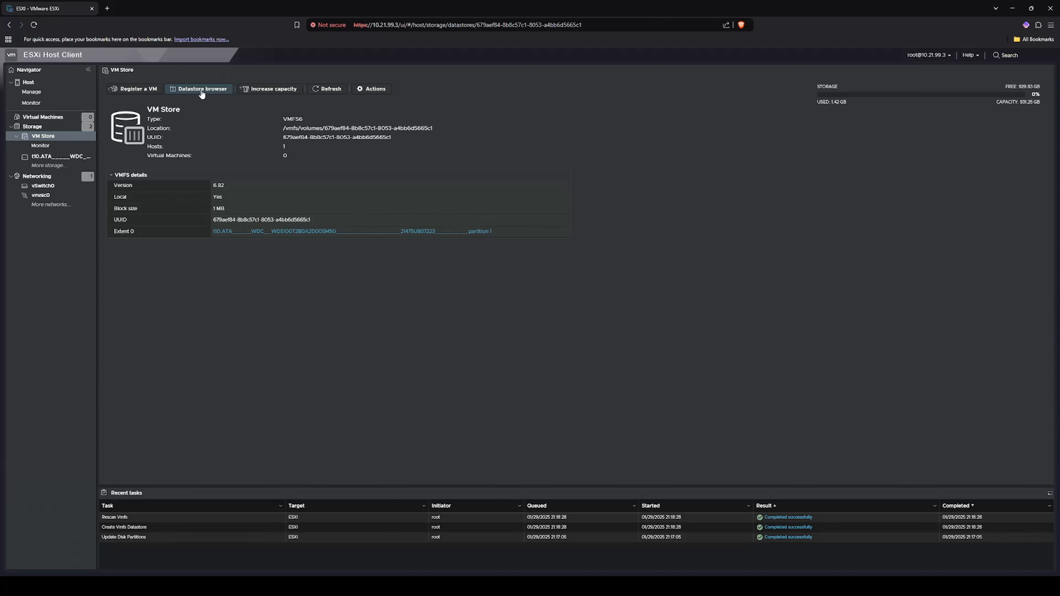
- Create an 'ISO' directory in VM Store's datastore browser and open it
click(202, 90)
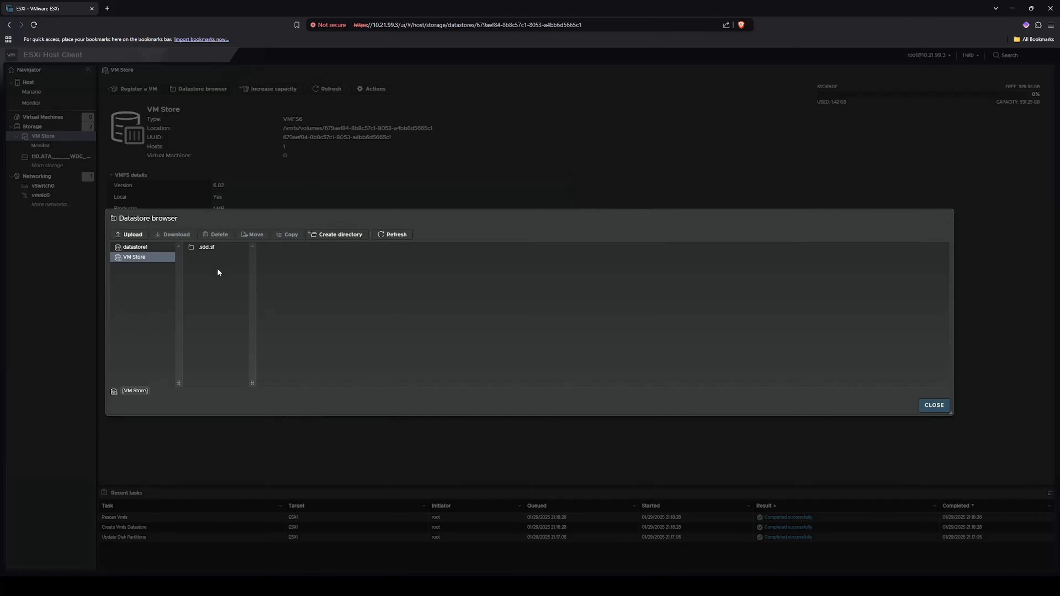
click(335, 235)
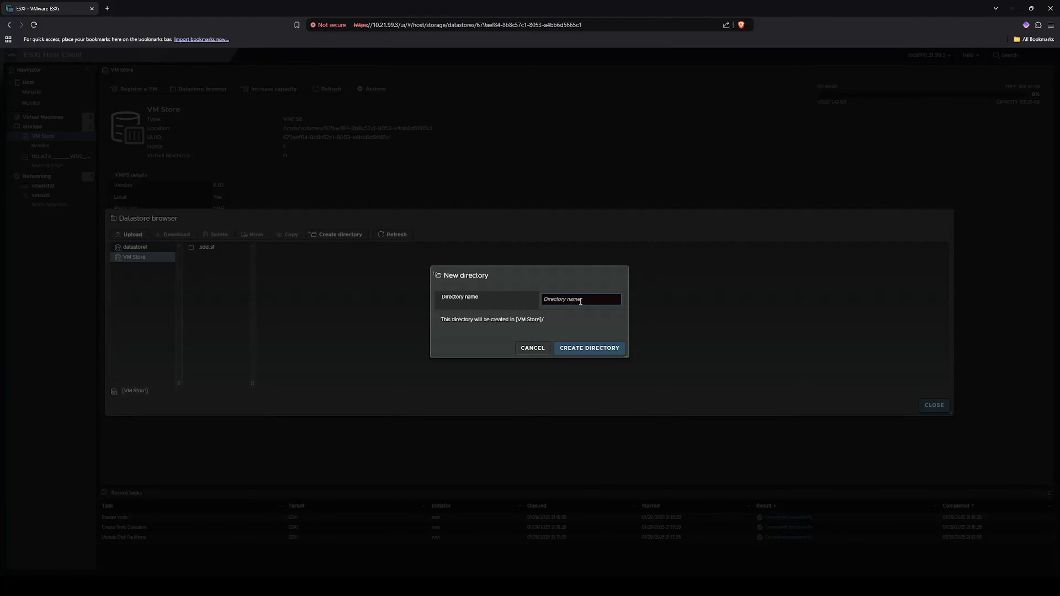
text(ISO)
click(590, 349)
click(205, 258)
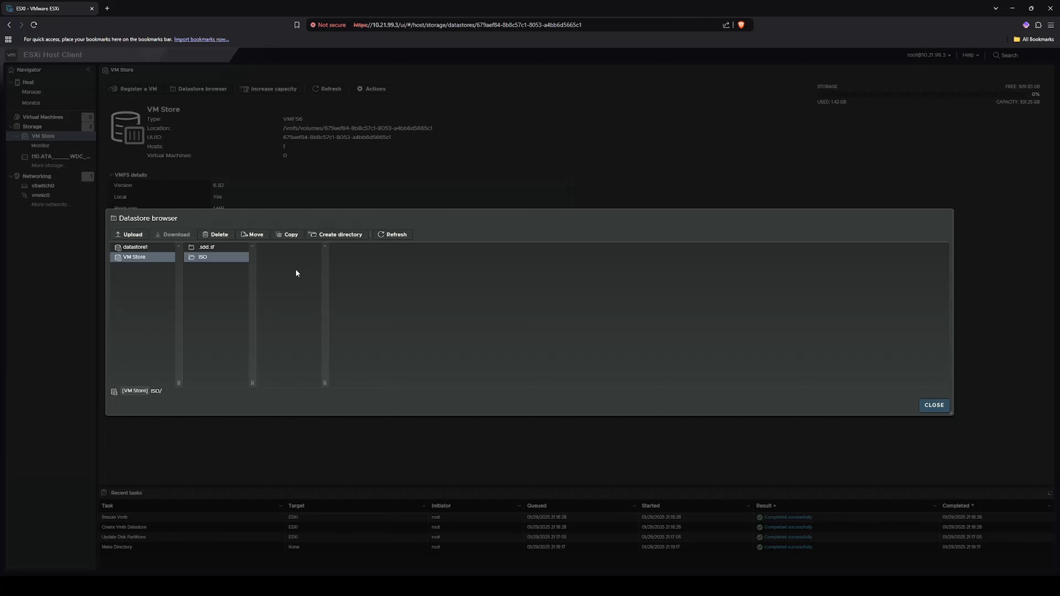
- Upload the 5.17 GB Windows Server 2022 ISO into the ISO folder, then close the browser
click(138, 235)
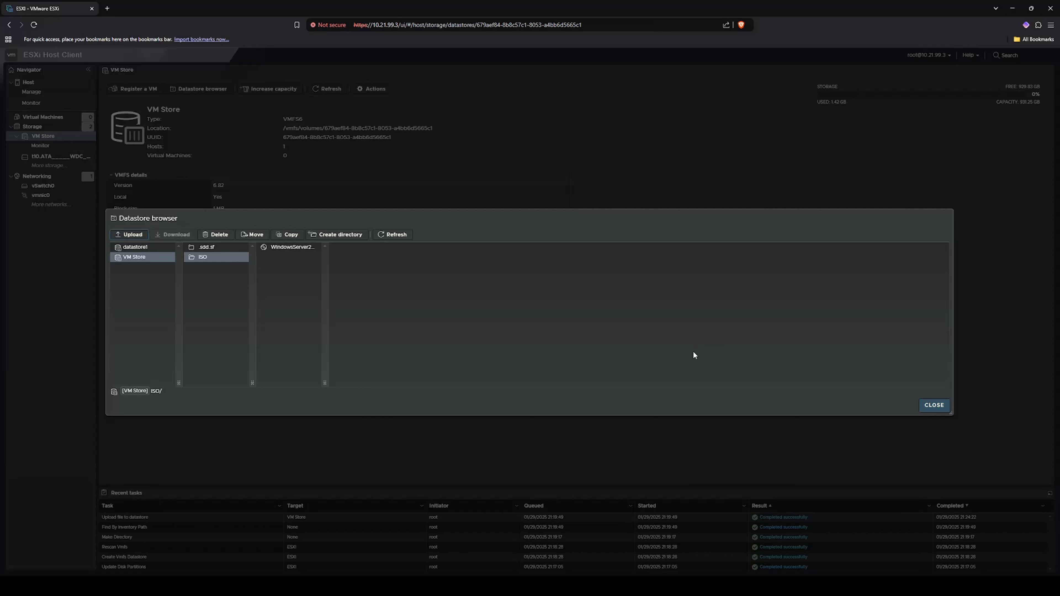
click(292, 247)
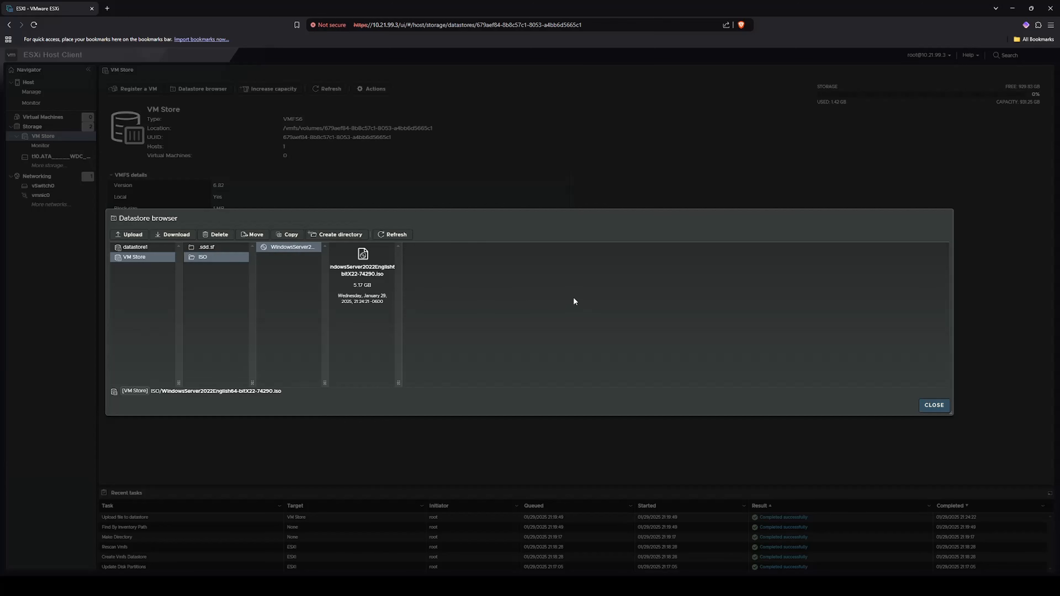
click(934, 405)
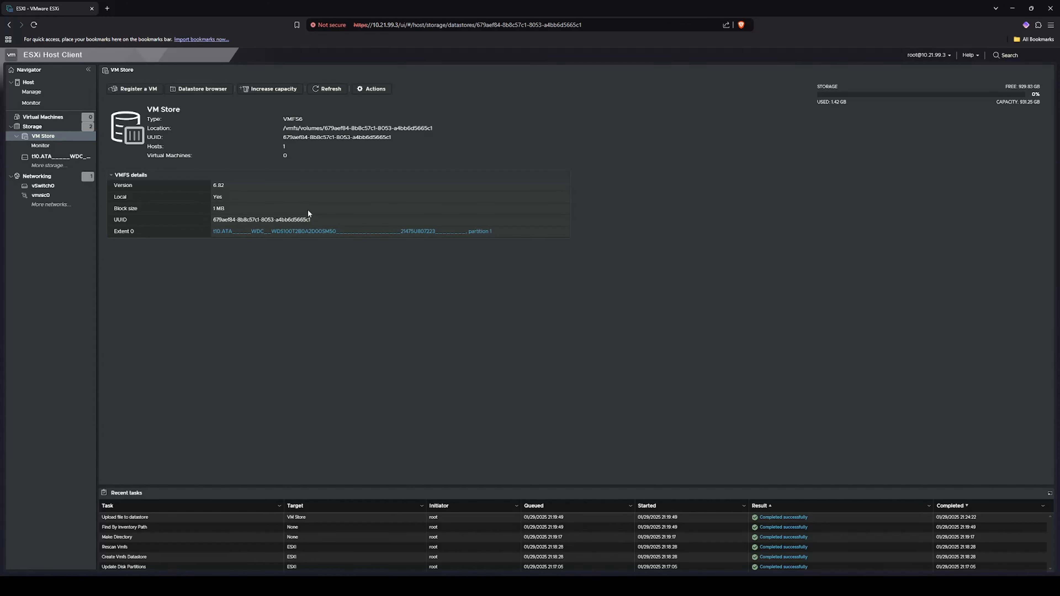
- Review the port groups, virtual switches and physical NICs, then go to the empty Virtual Machines list
click(37, 176)
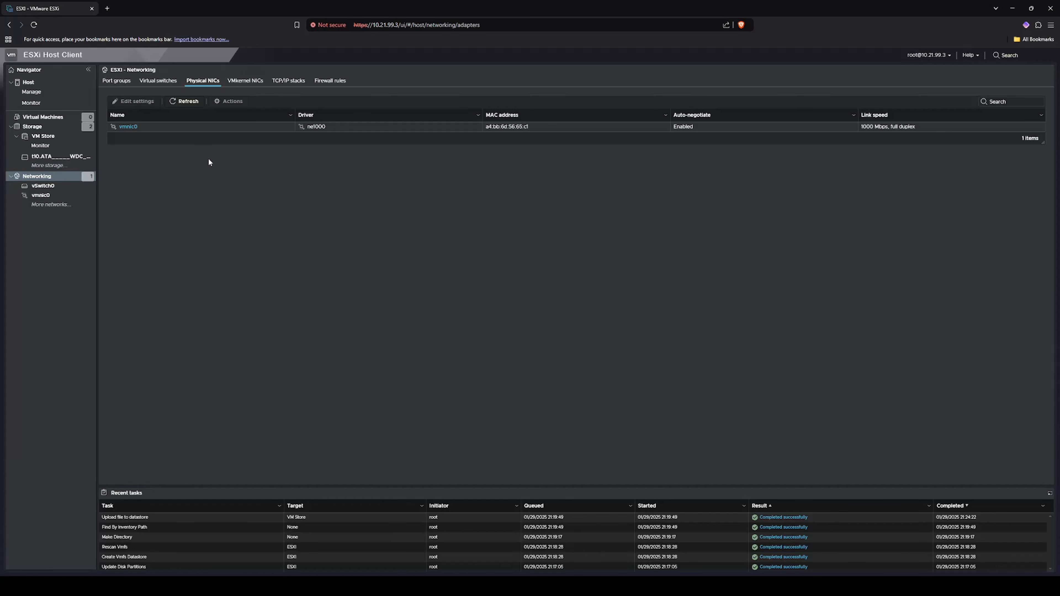
click(115, 81)
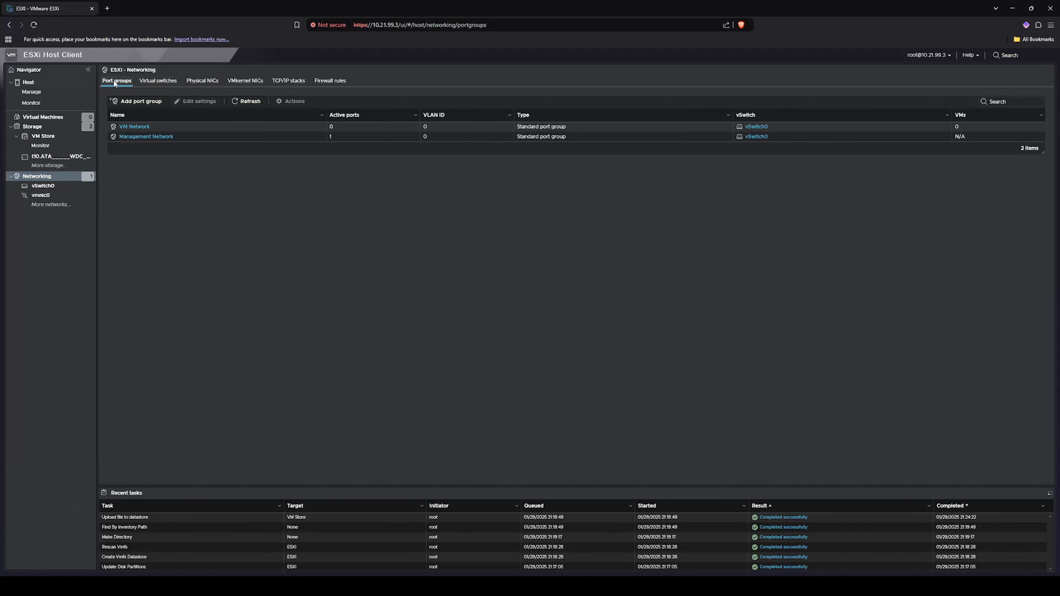
click(162, 82)
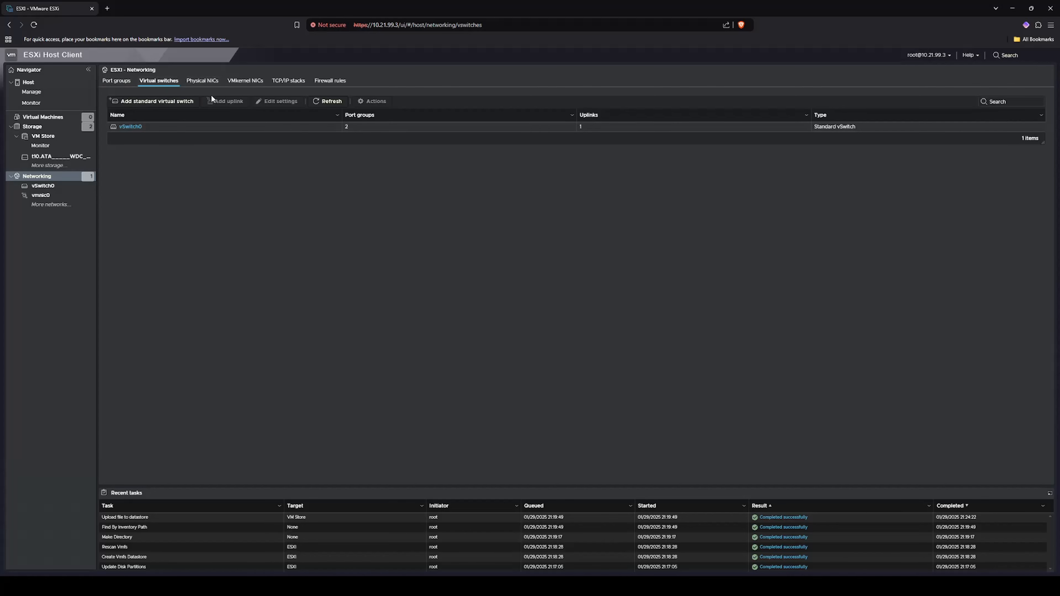
click(204, 81)
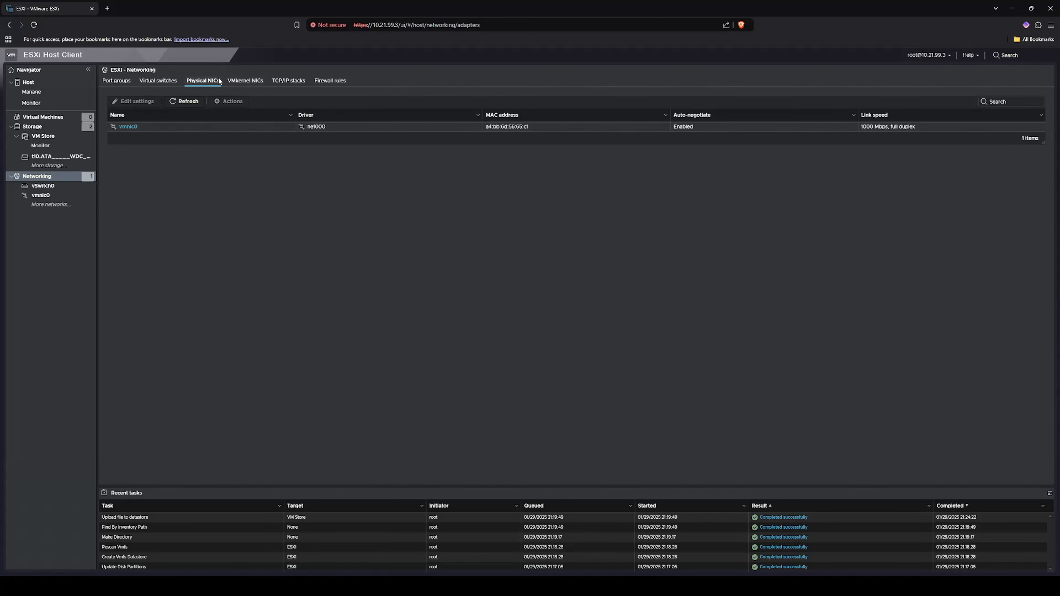
click(122, 82)
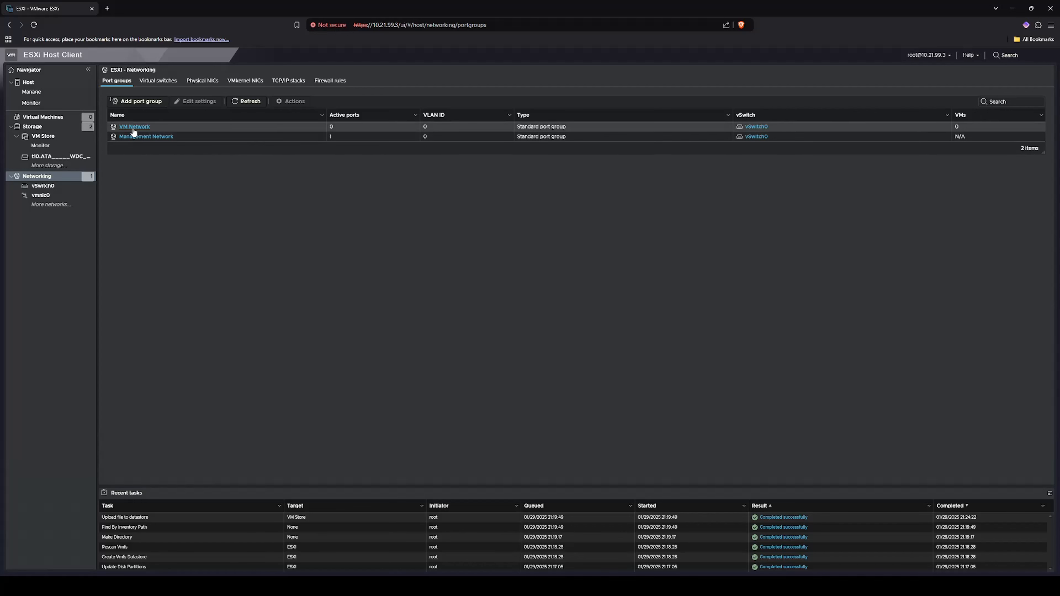
click(49, 121)
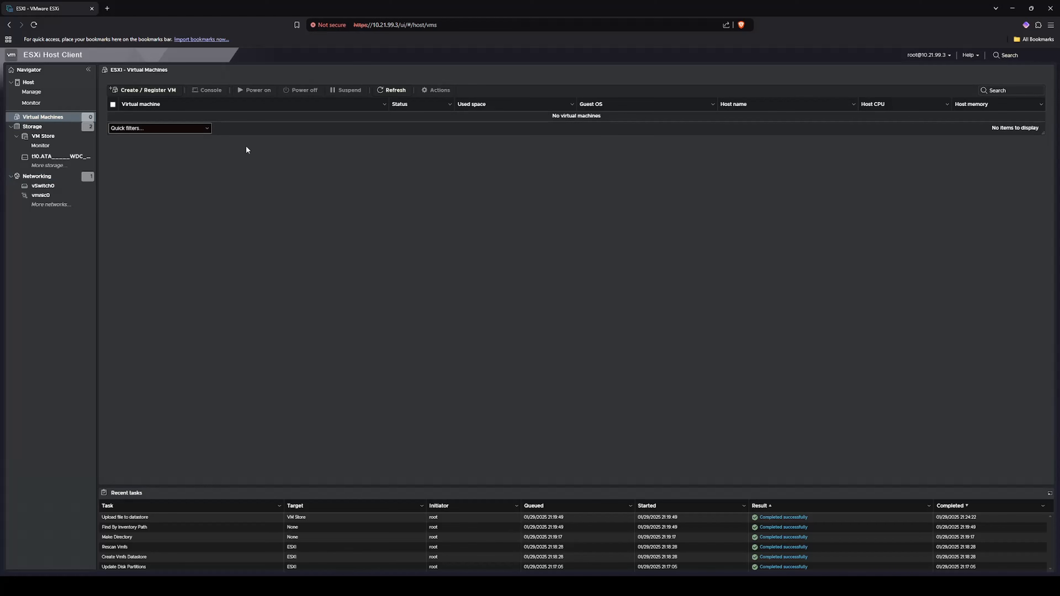
- Start a new VM 'WinServ2022', guest OS Windows Server 2022 (64-bit), stored on VM Store
click(154, 96)
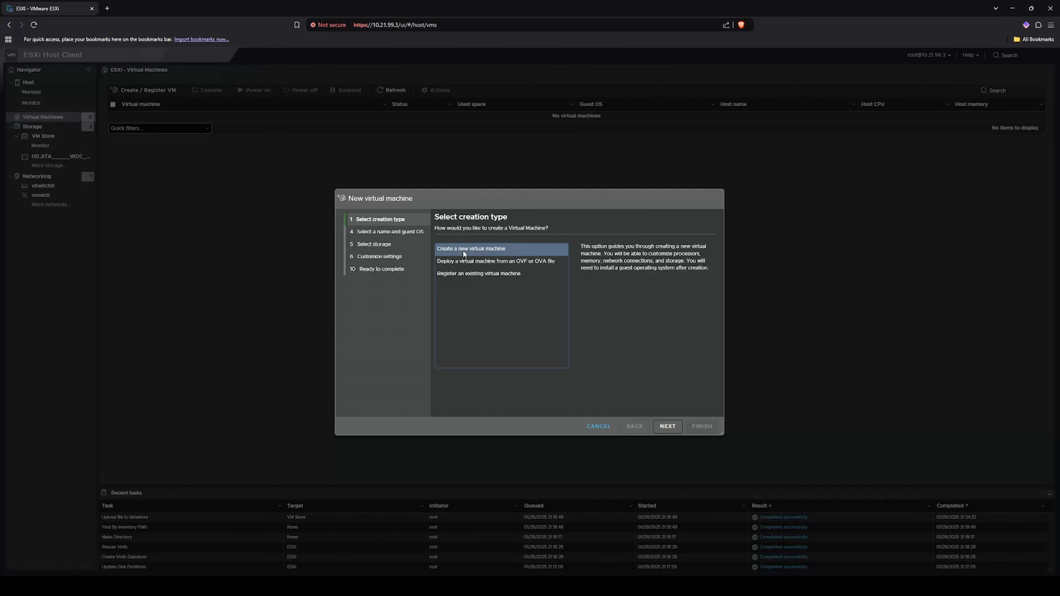
click(668, 426)
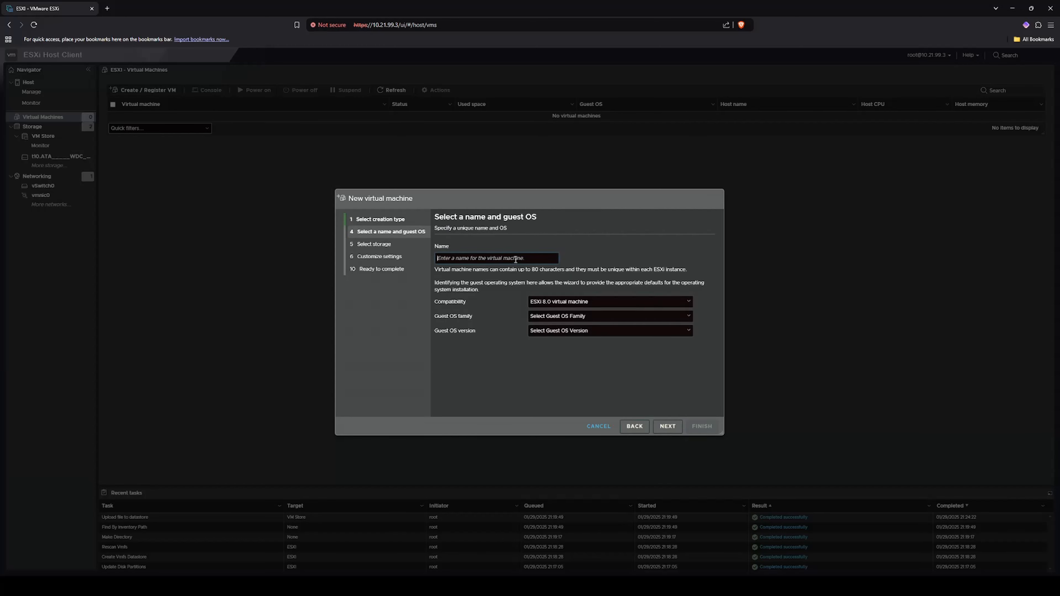
text(W)
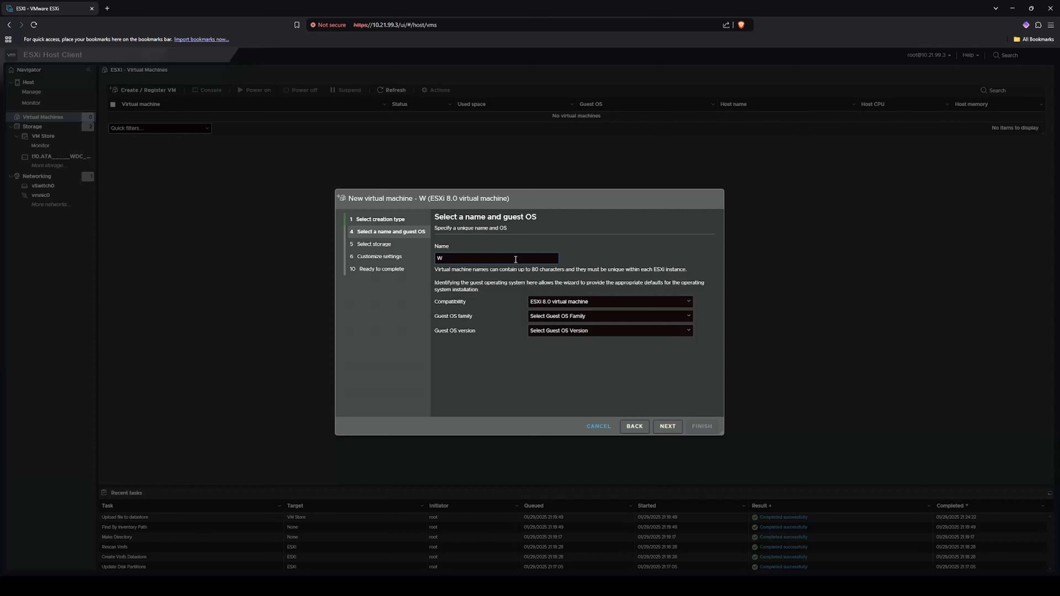
text(inServ2022)
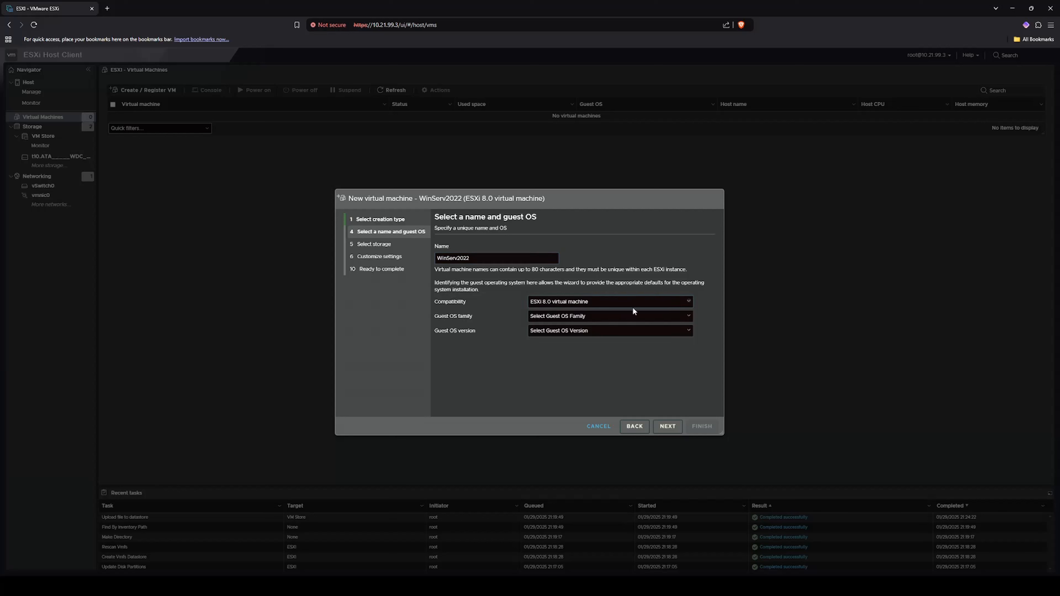
click(575, 318)
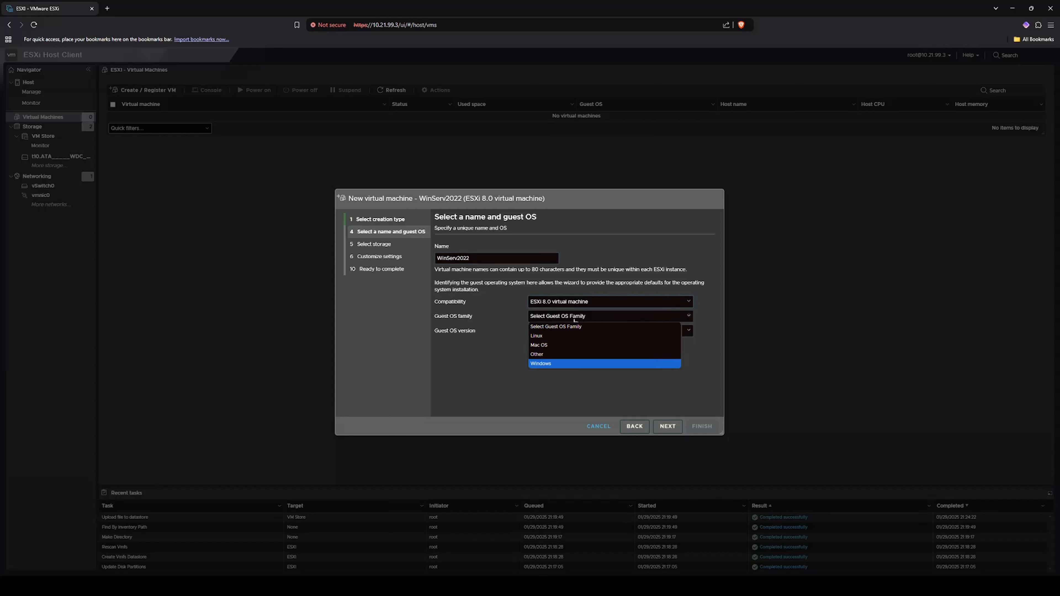
click(607, 319)
click(605, 330)
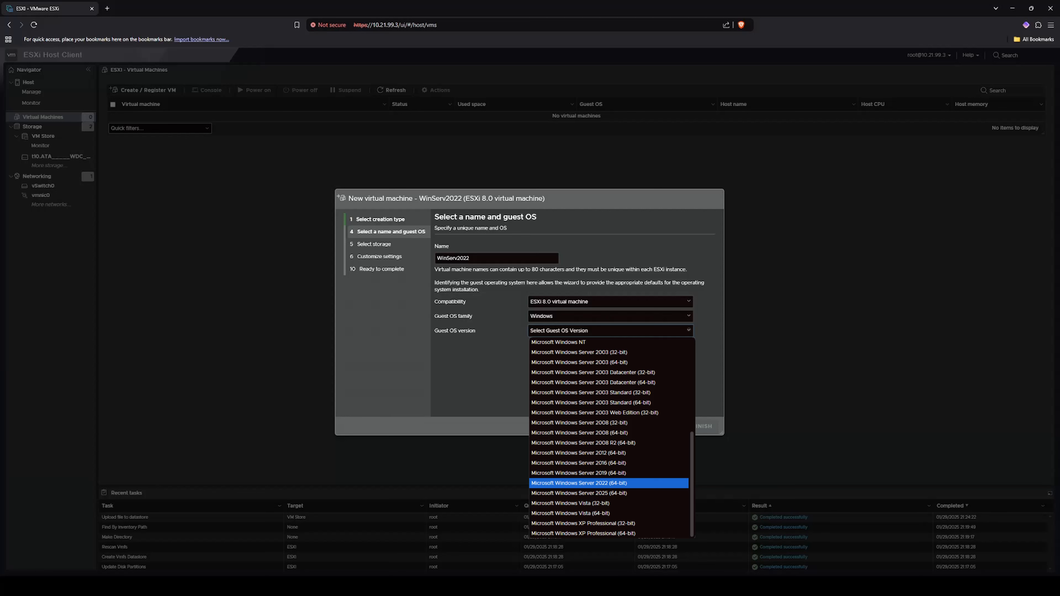
click(637, 483)
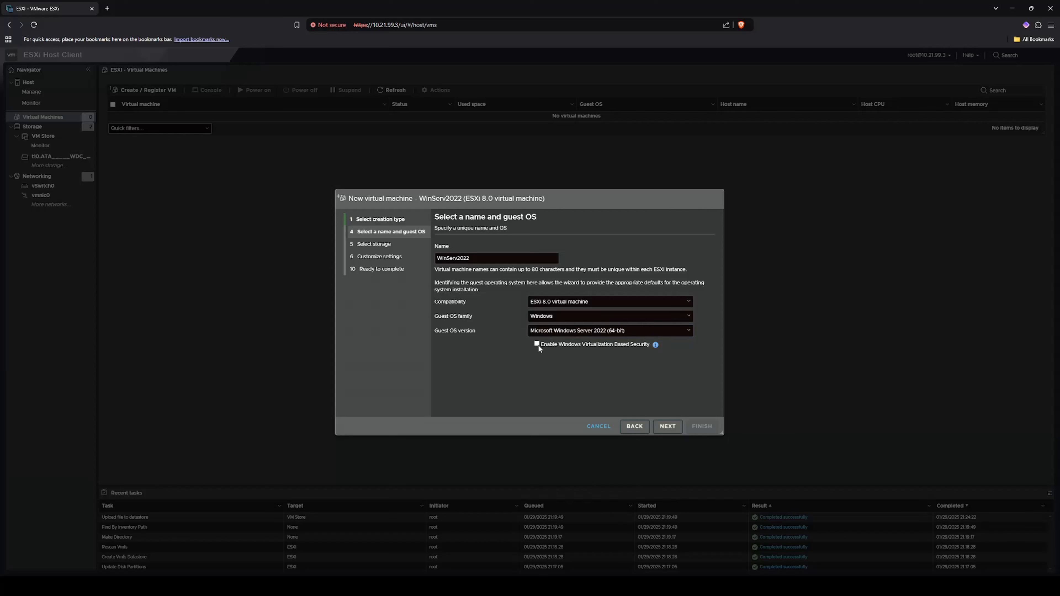
click(668, 426)
click(486, 314)
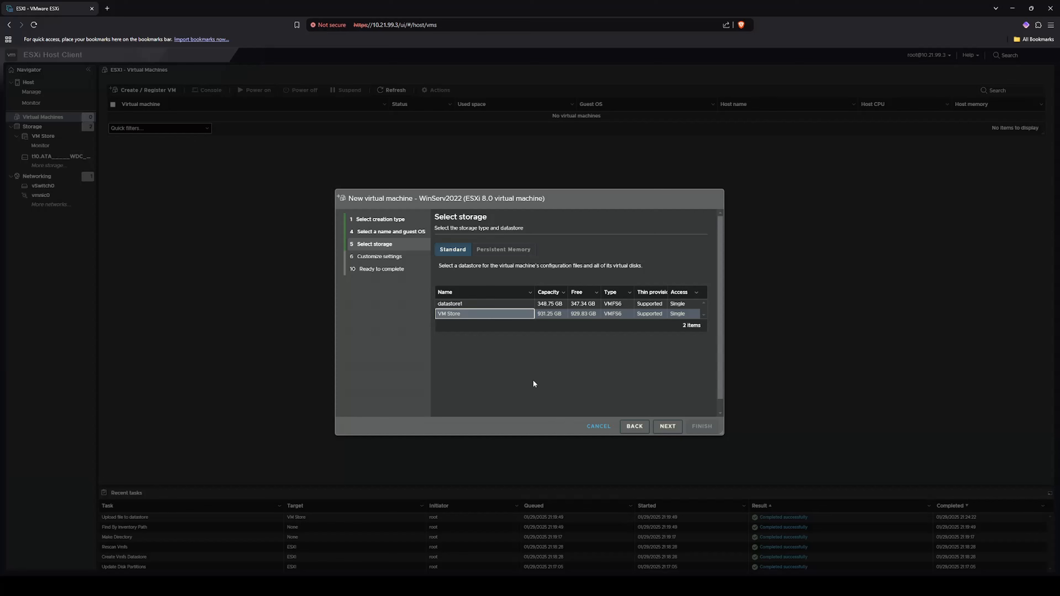
- Advance to the VM's hardware settings and look over the expanded CPU options
click(668, 426)
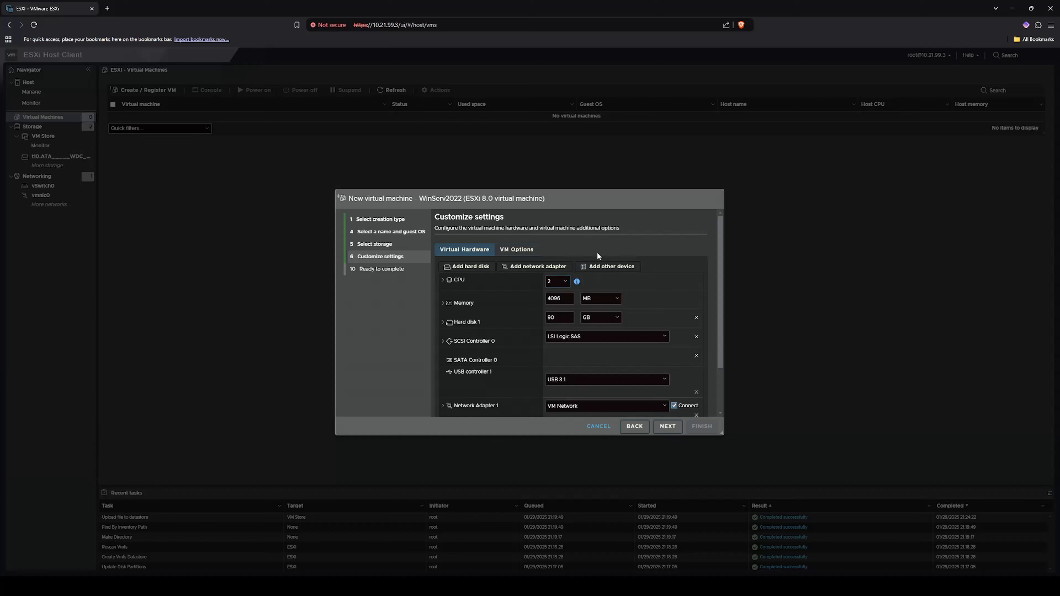
drag(720, 265, 712, 245)
click(442, 281)
click(442, 281)
click(442, 281)
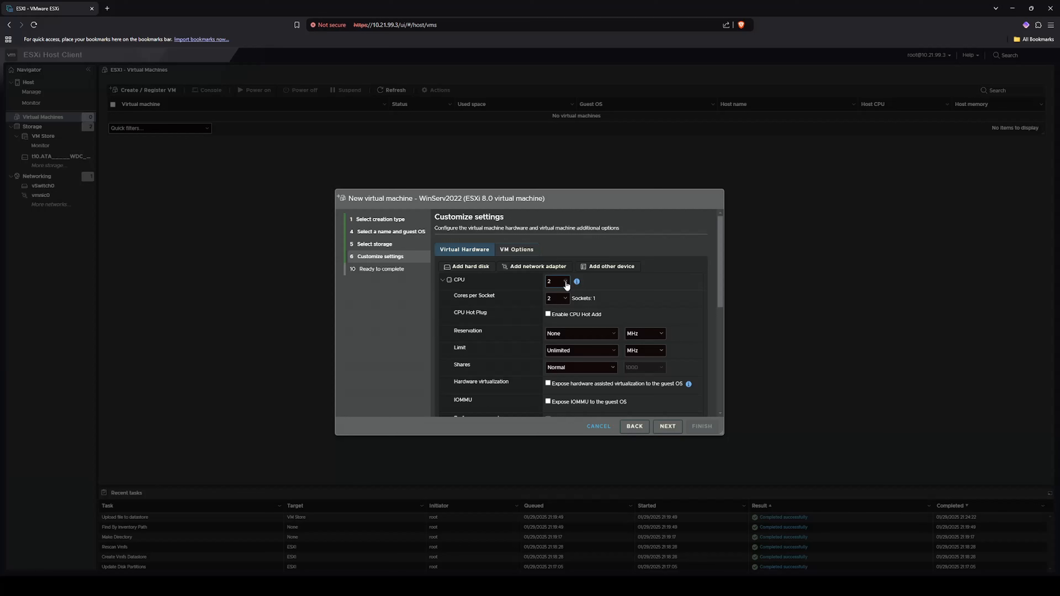
click(505, 284)
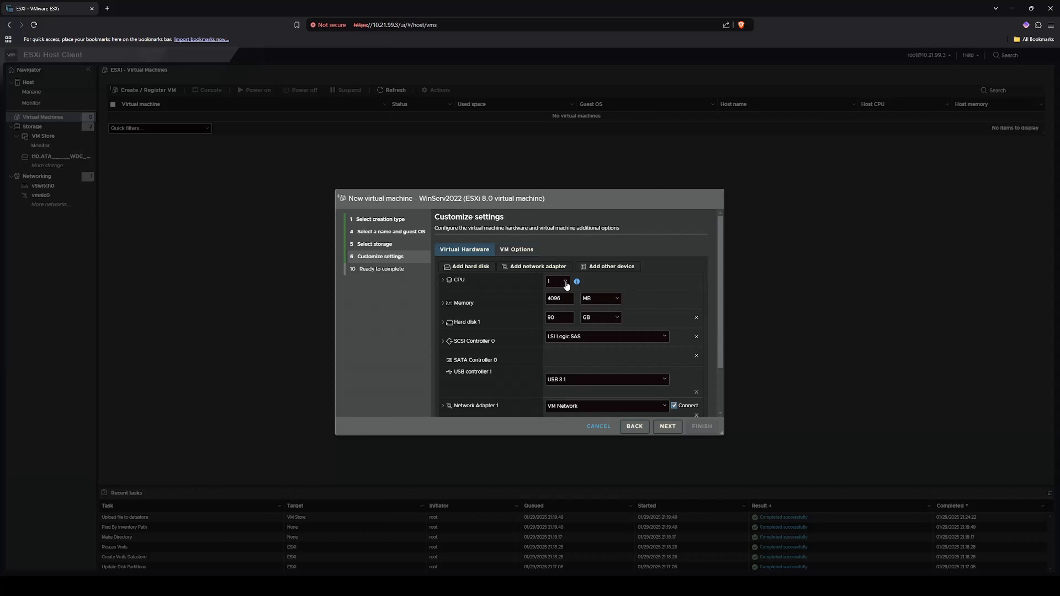
- Give WinServ2022 4 CPUs and 8 GB of memory, keeping the 90 GB disk
click(566, 284)
click(557, 310)
click(563, 299)
double_click(563, 299)
text(8)
click(596, 318)
double_click(558, 317)
scroll(517, 316, down, 1)
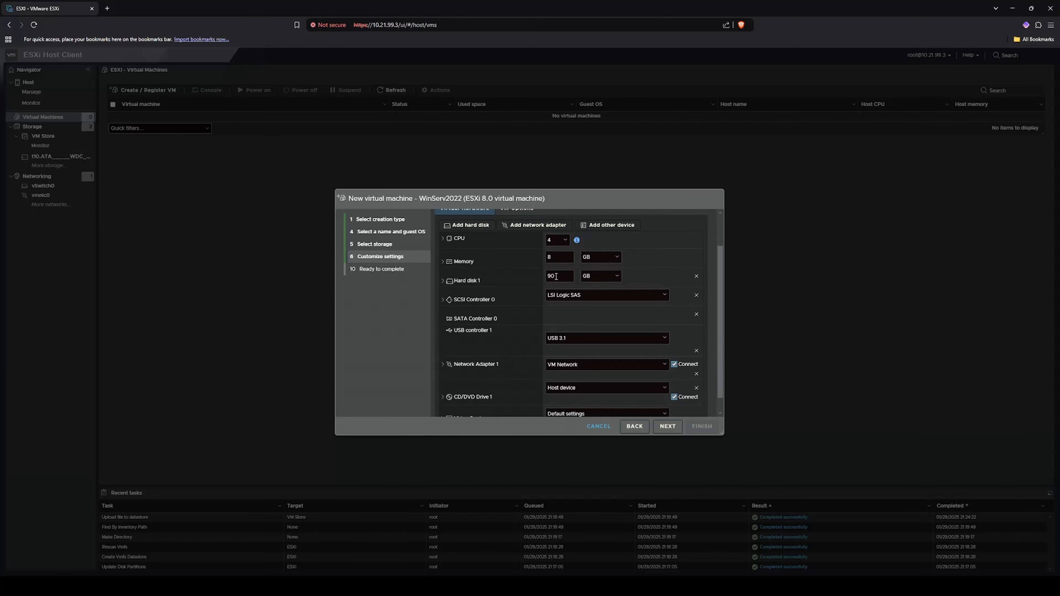
click(443, 281)
scroll(519, 291, down, 2)
scroll(522, 299, up, 2)
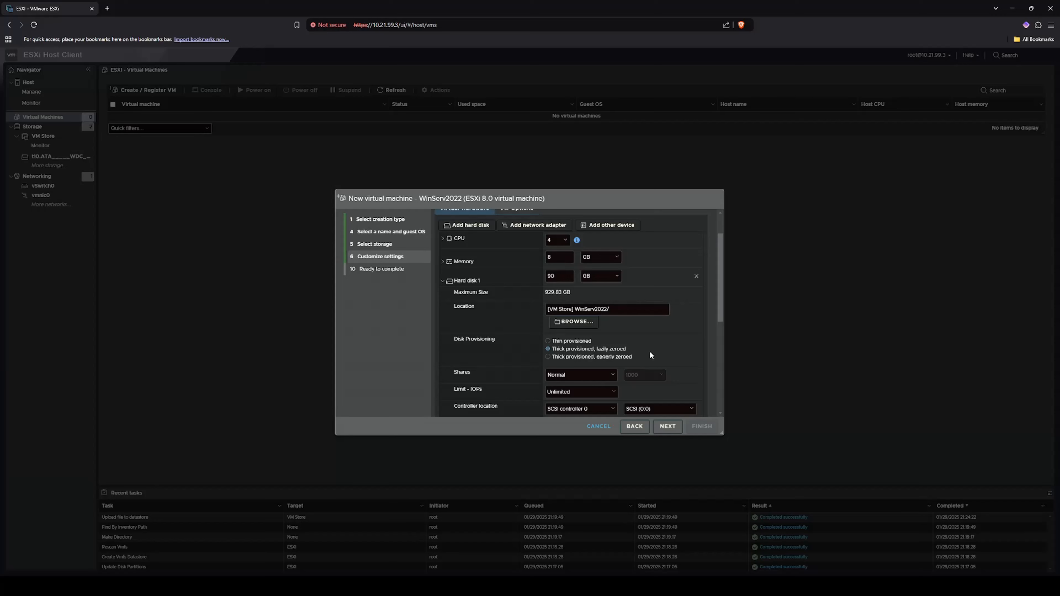
scroll(536, 357, up, 1)
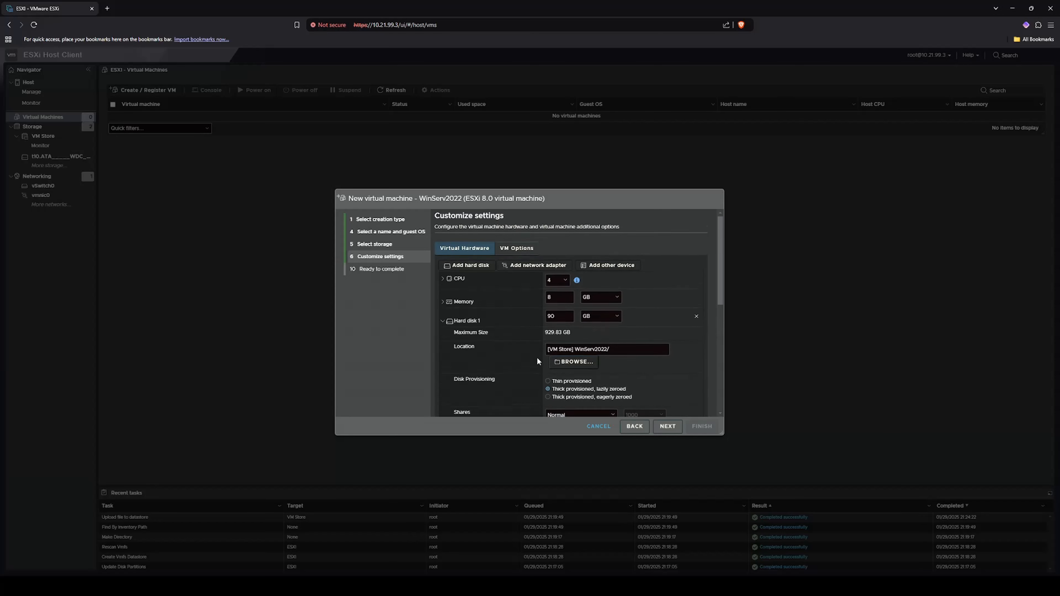
click(443, 321)
scroll(497, 326, down, 1)
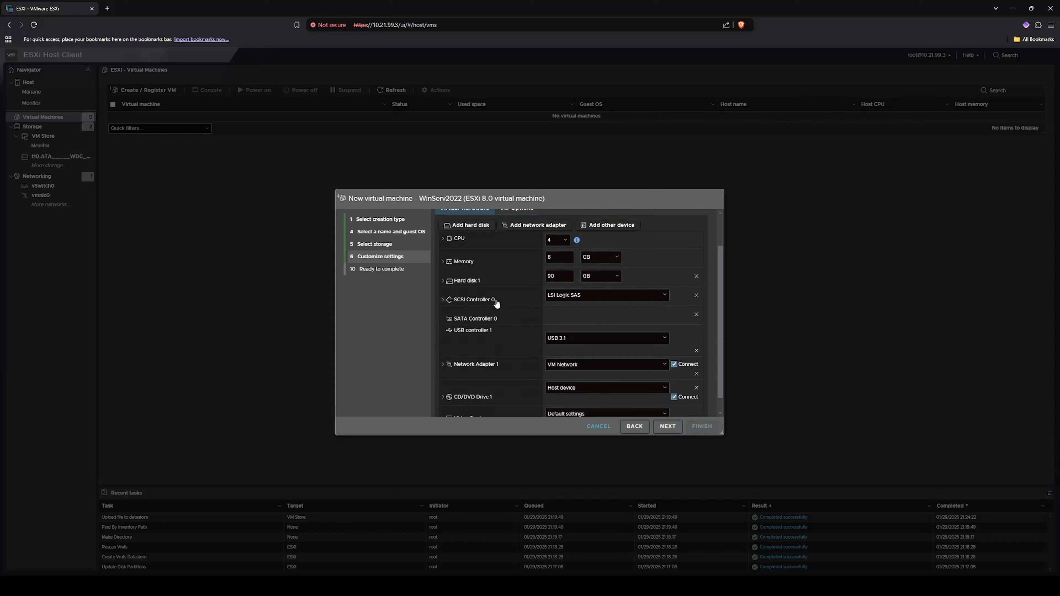
scroll(515, 302, down, 1)
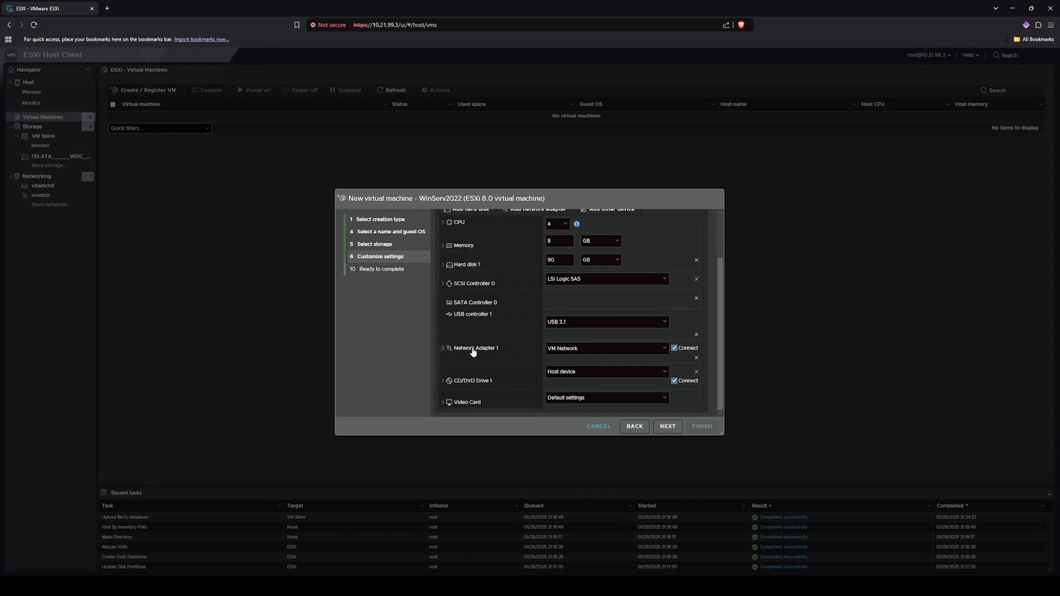
- Change Network Adapter 1's type from E1000e to VMXNET 3, then expand CD/DVD Drive 1
click(448, 349)
scroll(550, 340, down, 1)
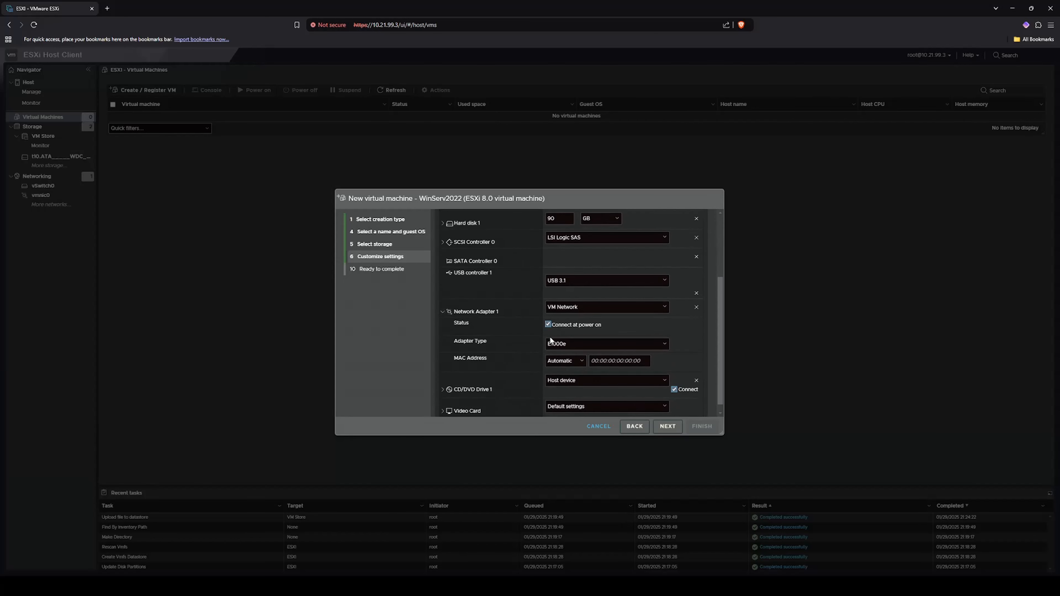
click(664, 344)
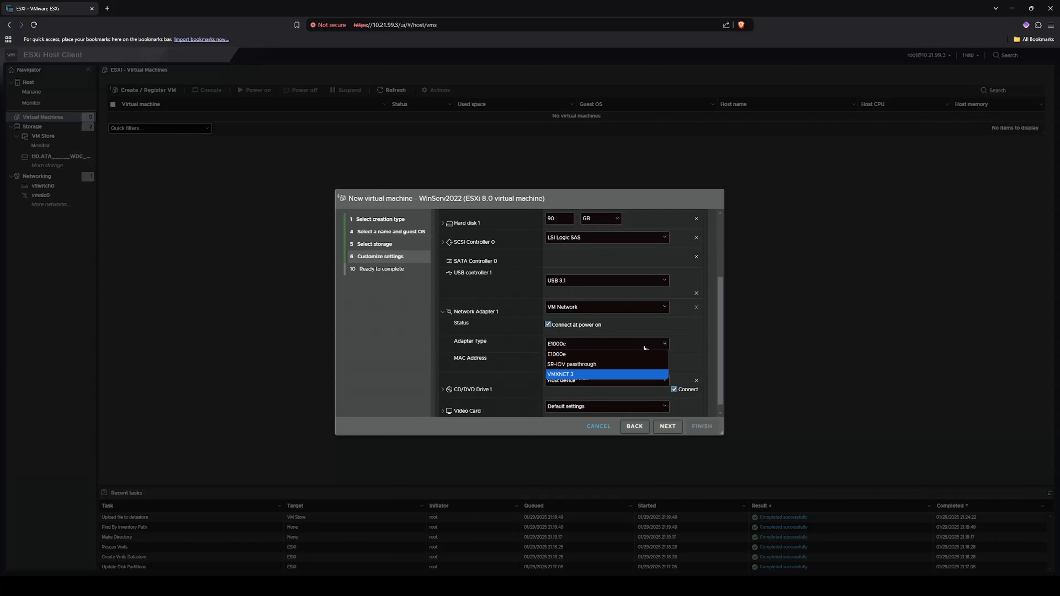
click(586, 378)
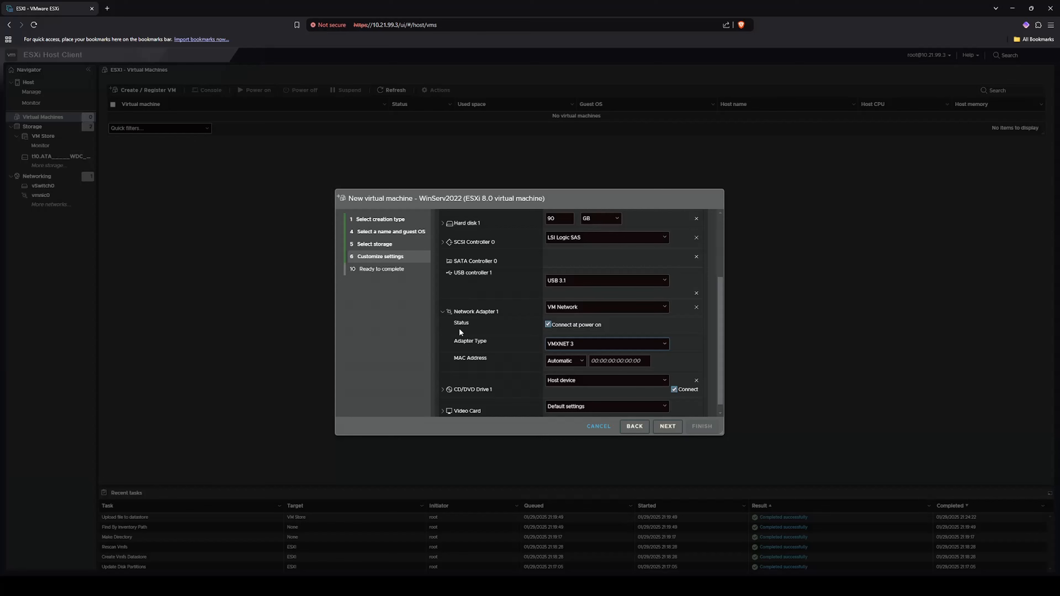
click(443, 312)
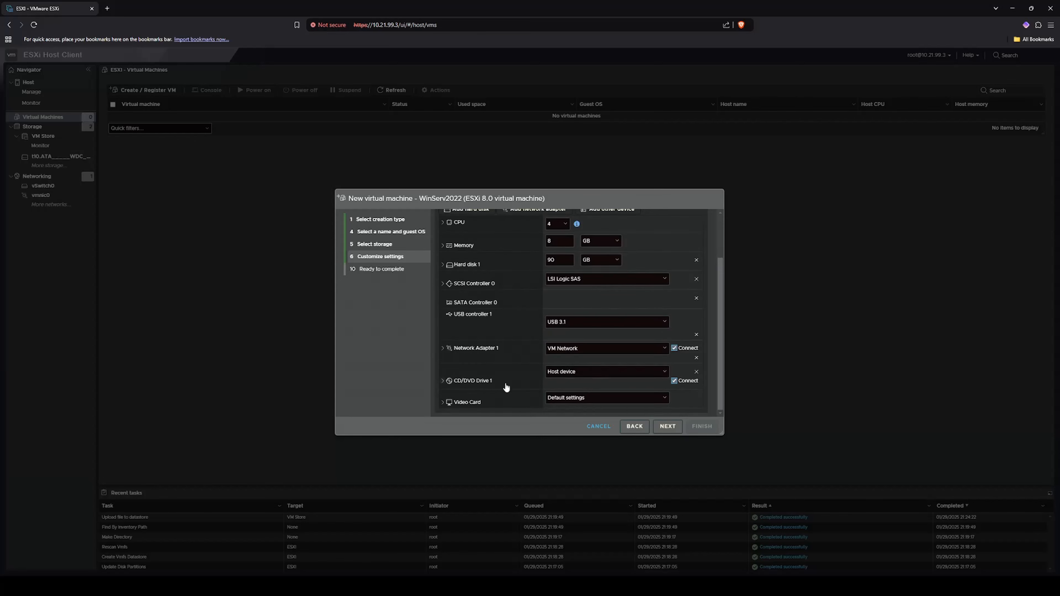
click(444, 382)
scroll(533, 376, down, 1)
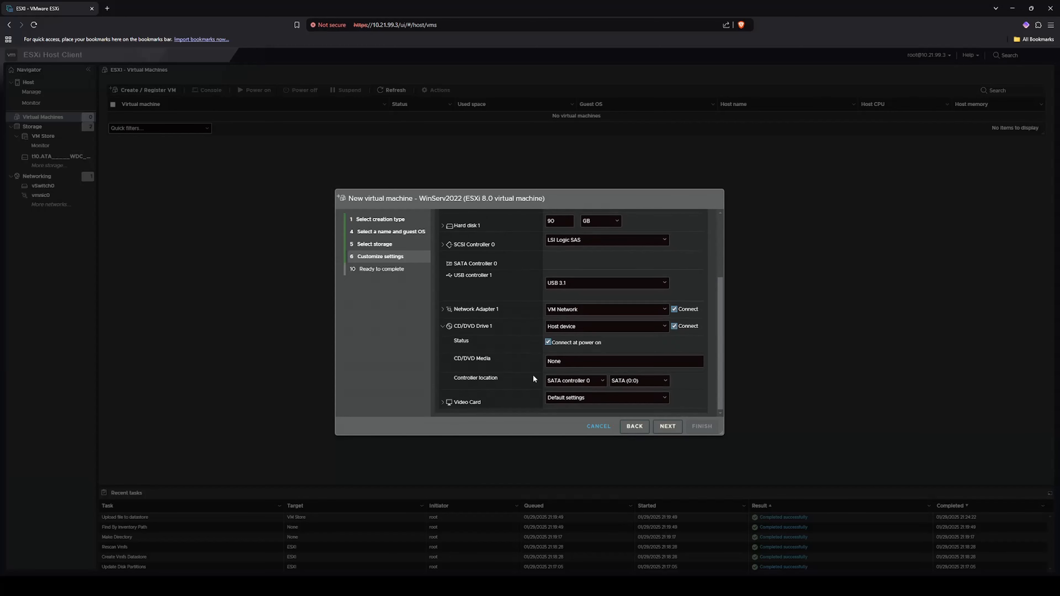
- Set CD/DVD Drive 1 to the Windows Server 2022 ISO from VM Store's ISO folder
click(591, 350)
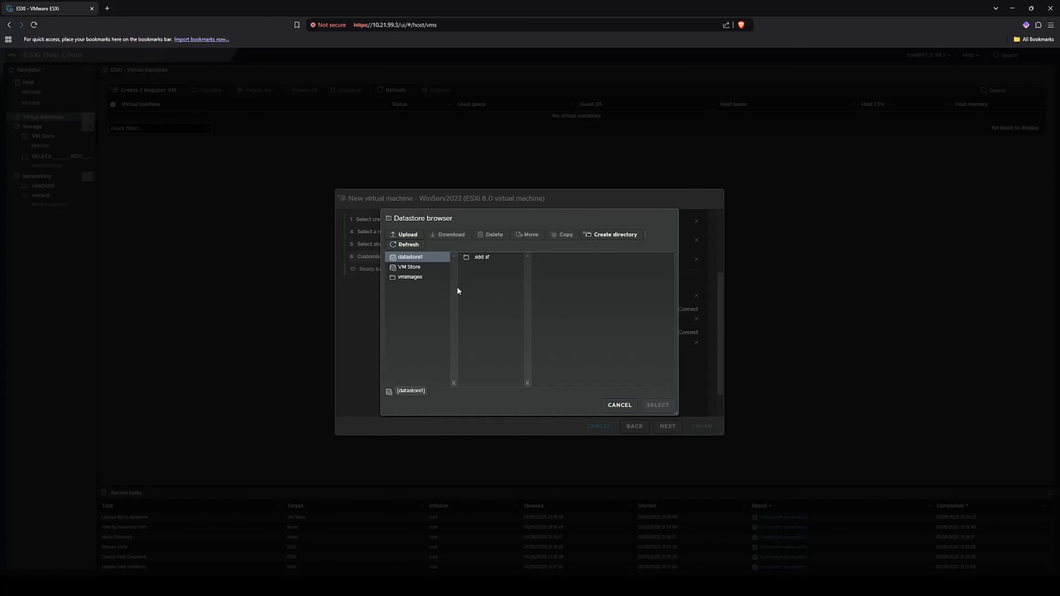
click(411, 268)
click(485, 268)
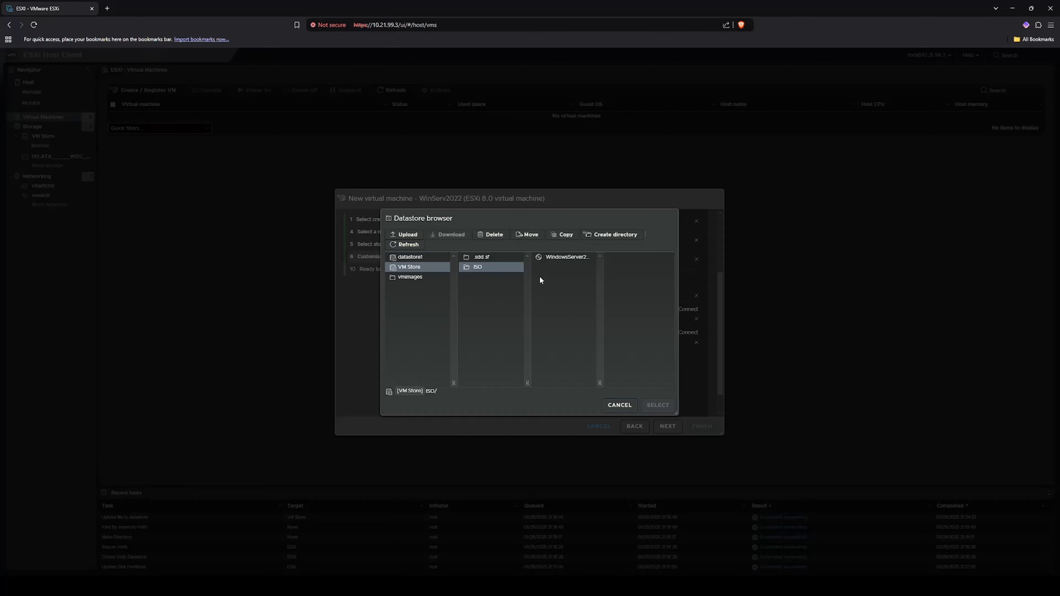
click(569, 258)
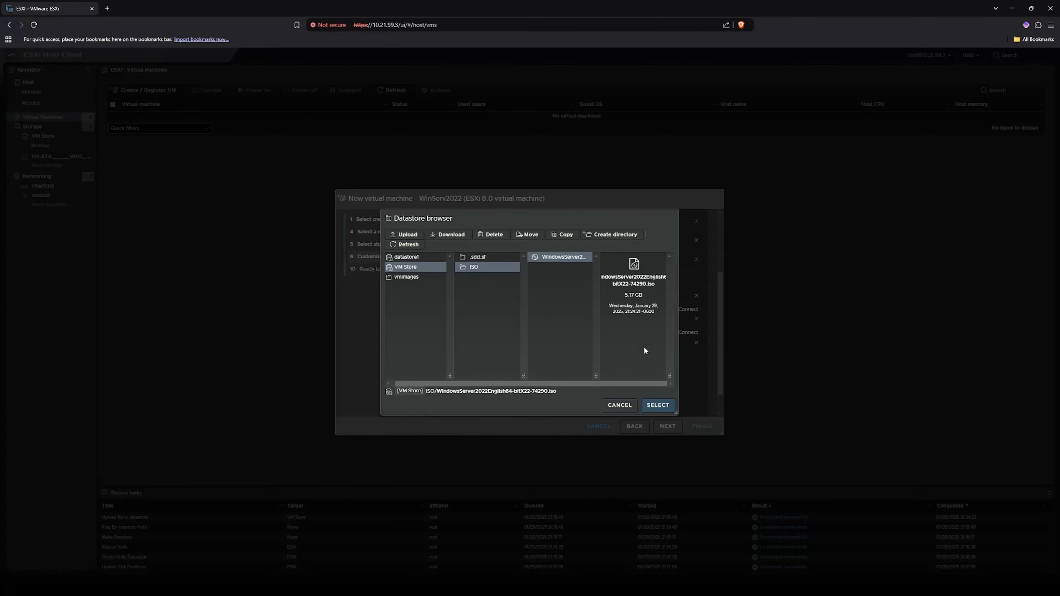
click(660, 406)
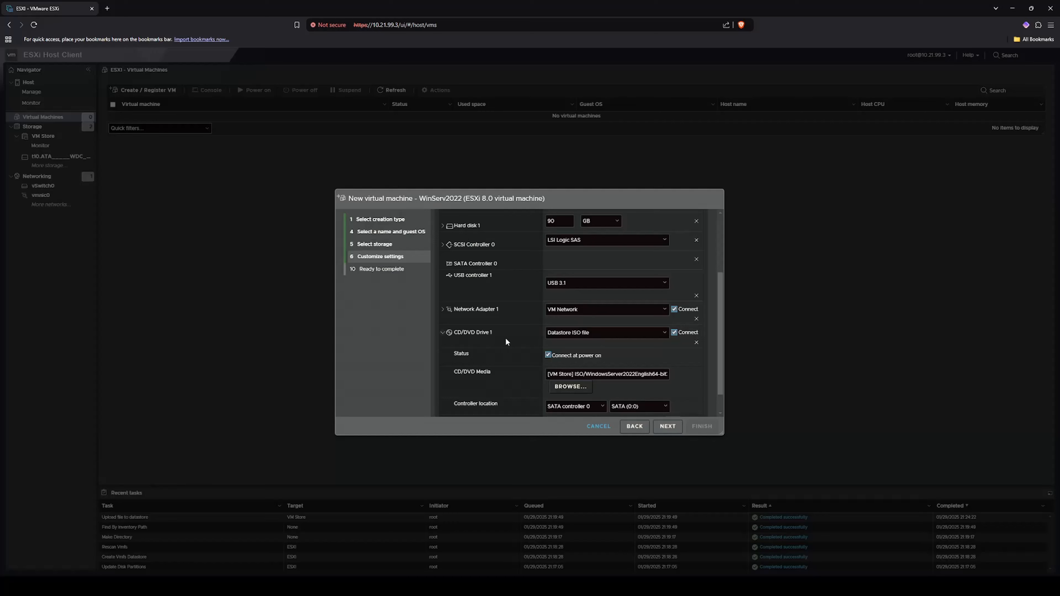
scroll(507, 345, down, 1)
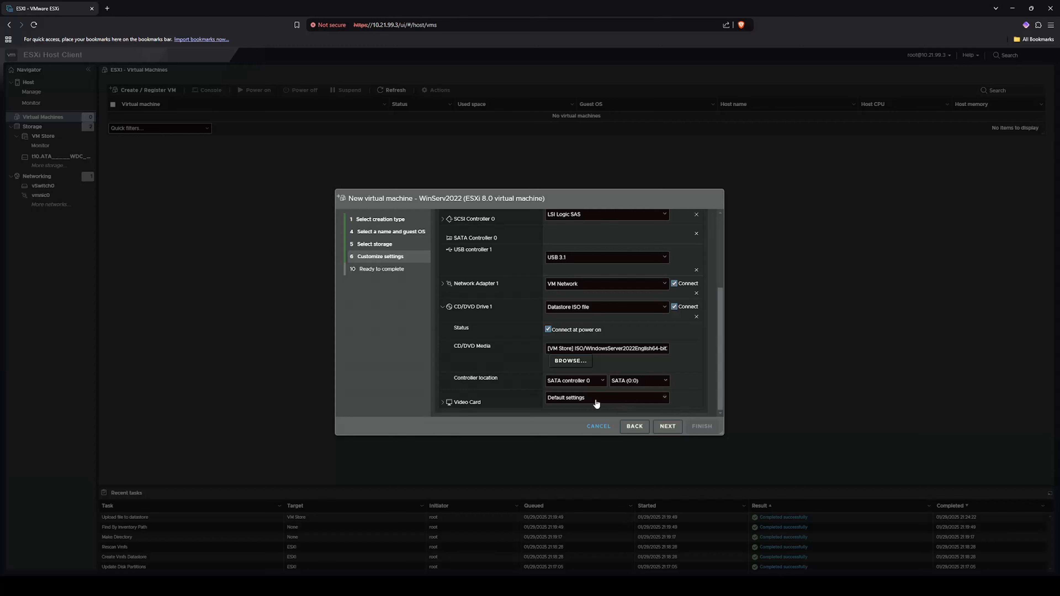
scroll(678, 352, up, 3)
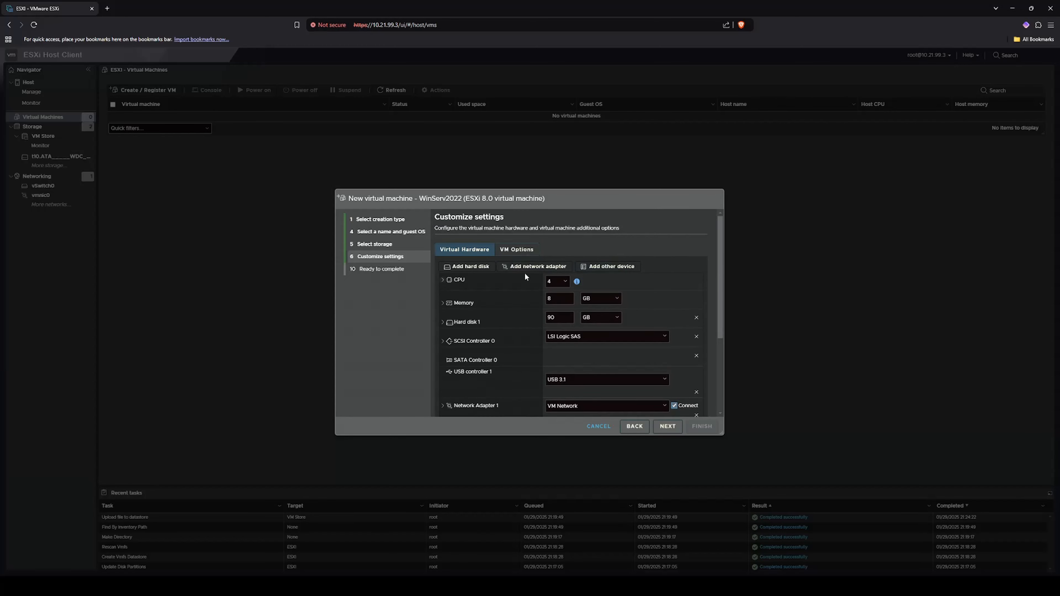
- Review the Ready to complete summary and finish creating the WinServ2022 VM
click(668, 427)
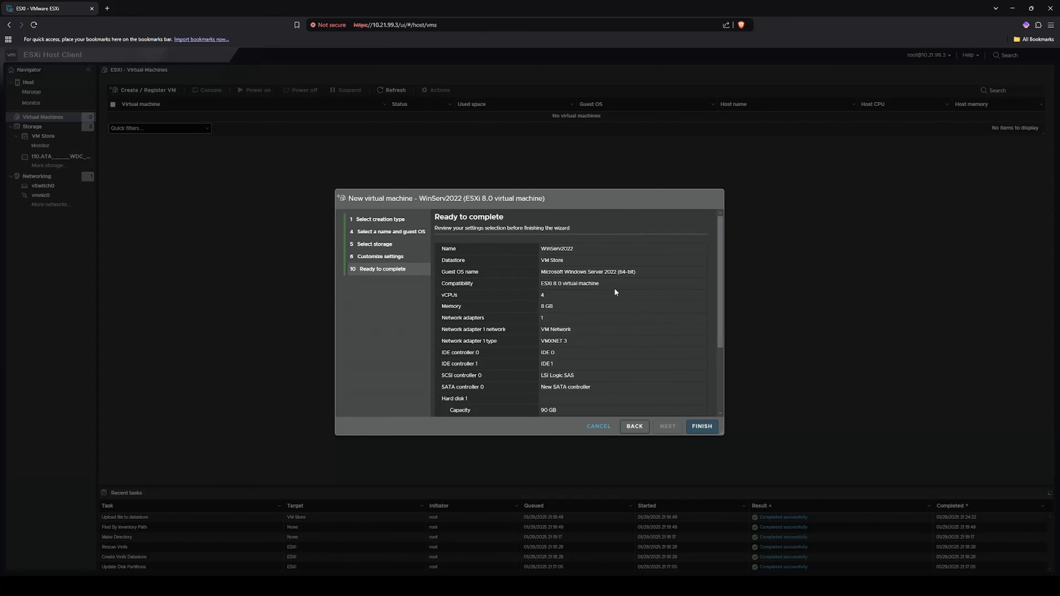
scroll(611, 295, down, 1)
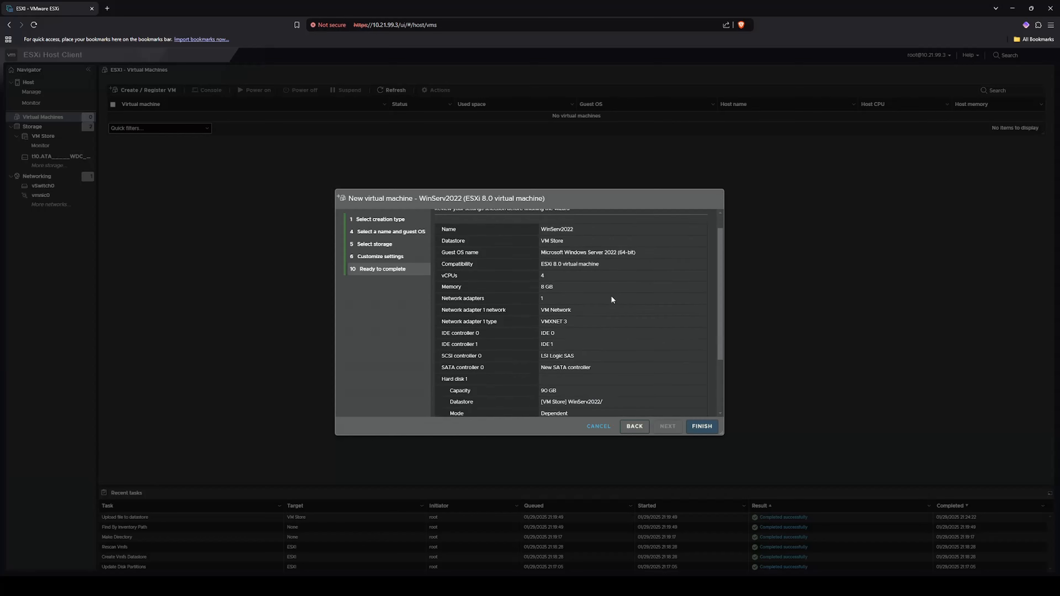
scroll(596, 316, down, 1)
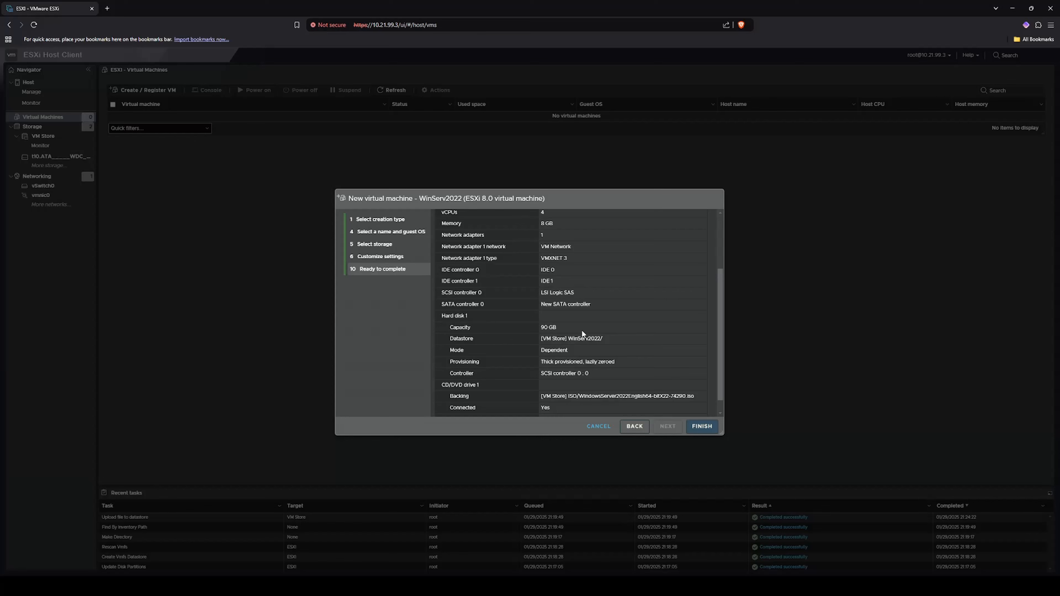
scroll(635, 367, down, 1)
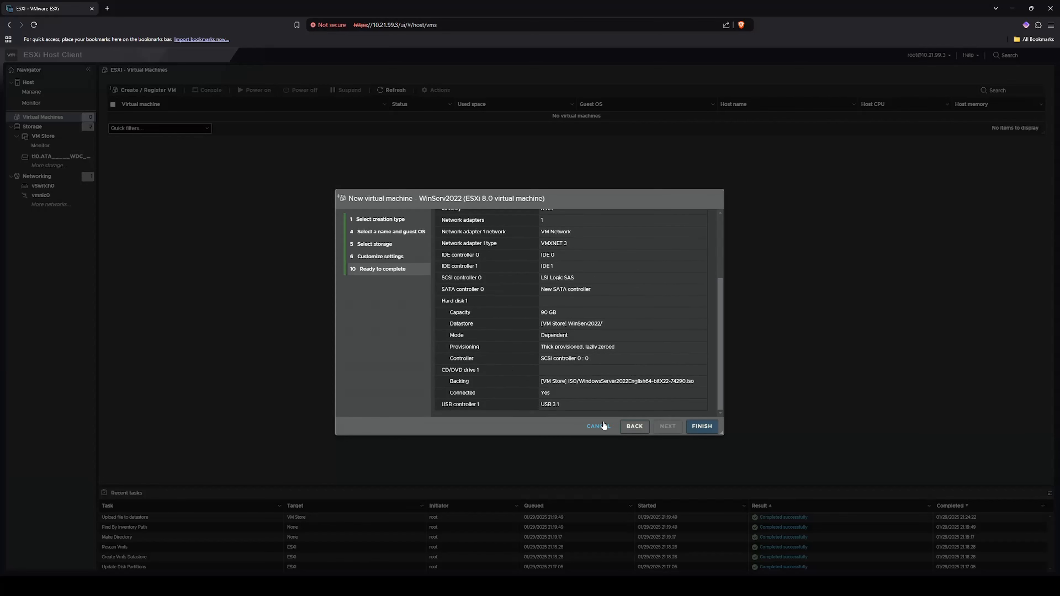
click(703, 426)
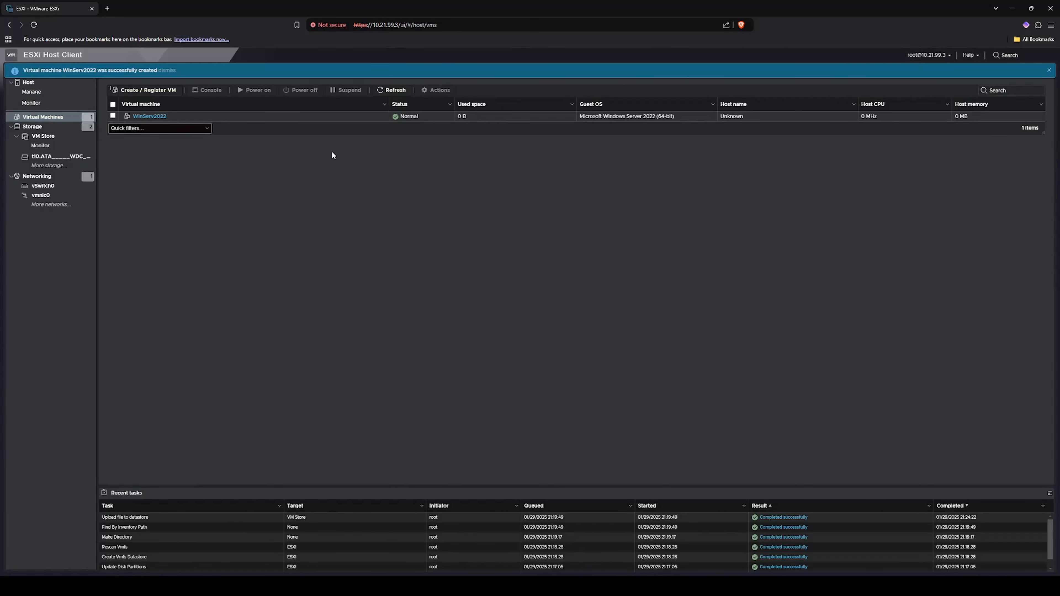
- Open WinServ2022's details and read the missing VMware Tools warning
click(152, 117)
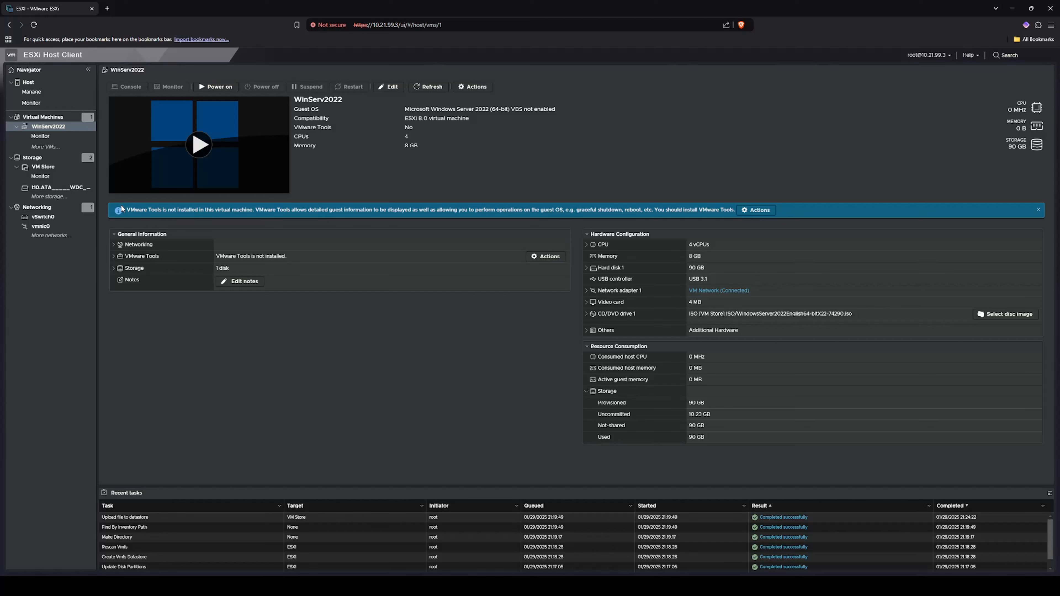
drag(255, 211, 128, 211)
drag(254, 212, 418, 214)
click(450, 313)
- Power on WinServ2022 from its console and boot it from the installation DVD
click(199, 147)
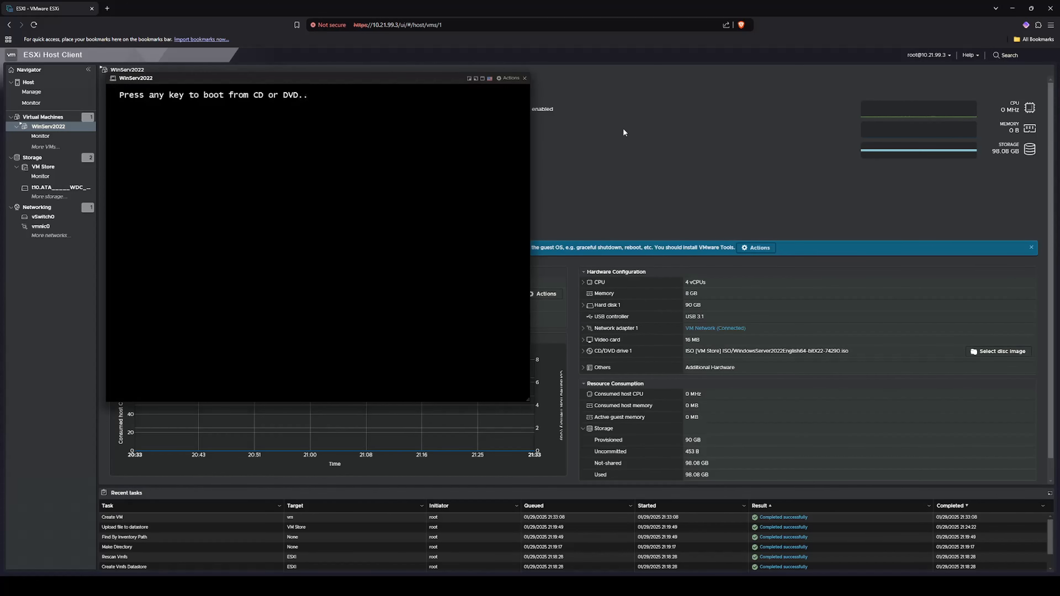
click(509, 172)
key(Return)
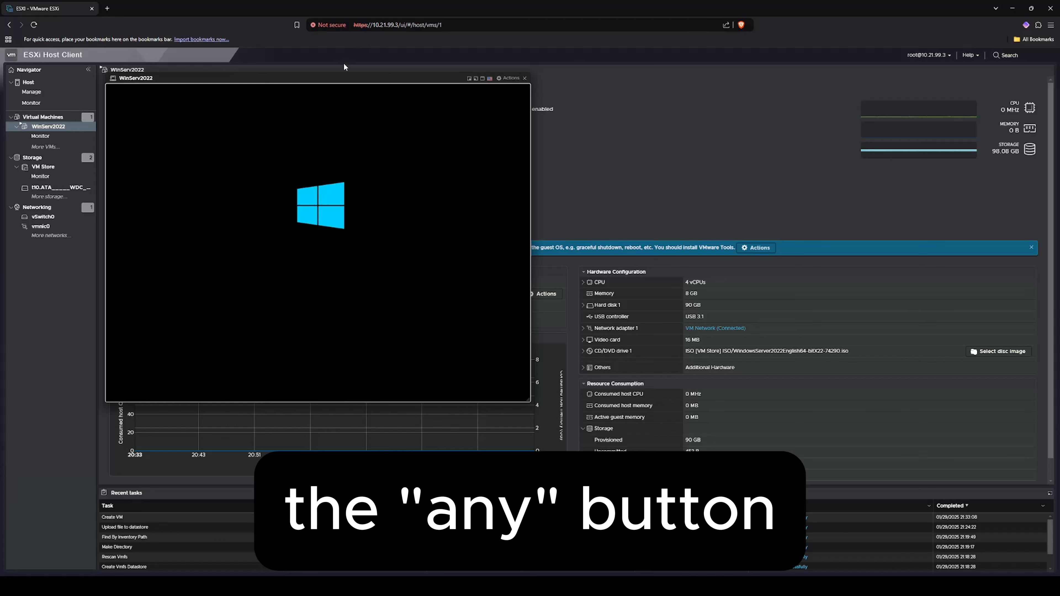
drag(311, 81, 535, 132)
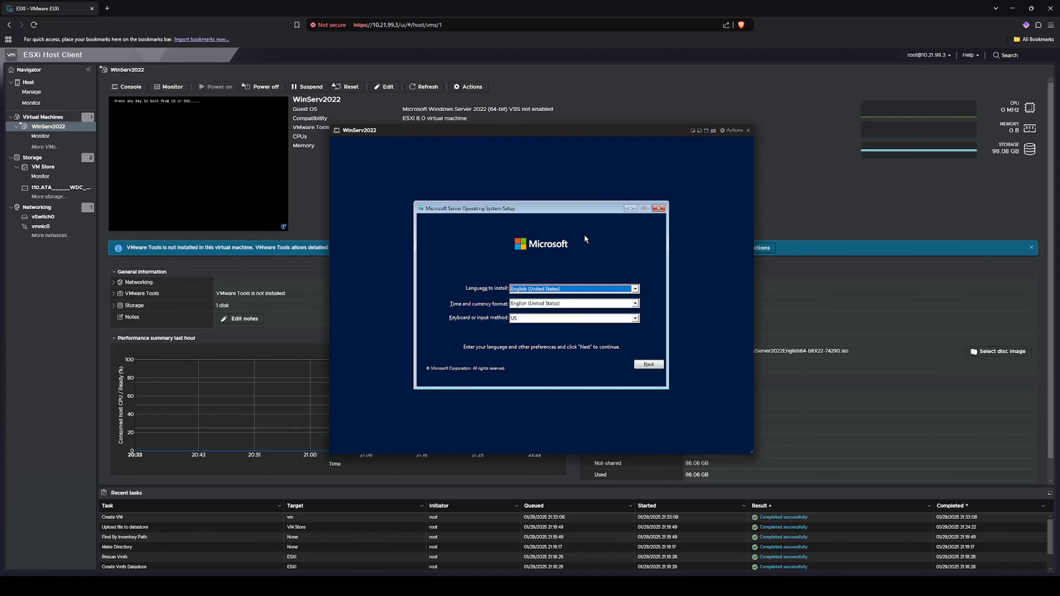
- Keep default language settings, start installing, and pick Windows Server 2022 Standard (Desktop Experience)
click(649, 365)
click(544, 300)
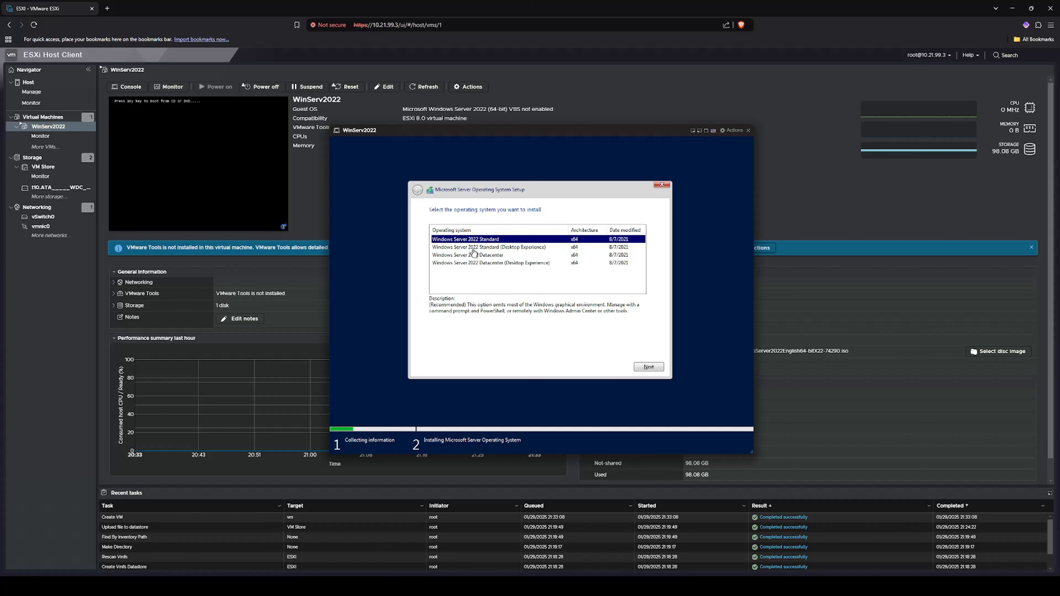
click(543, 248)
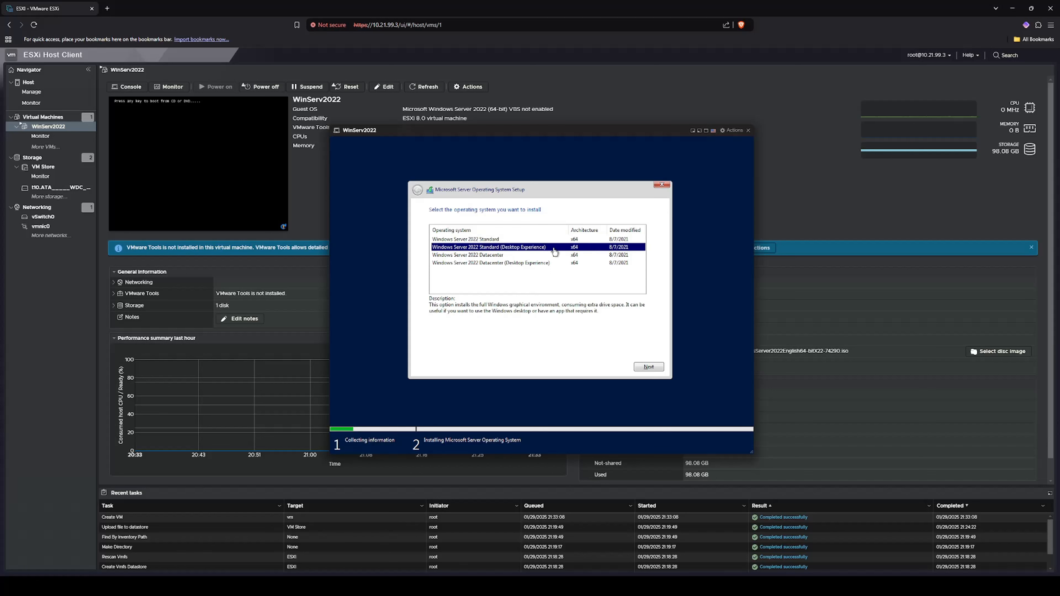
click(503, 241)
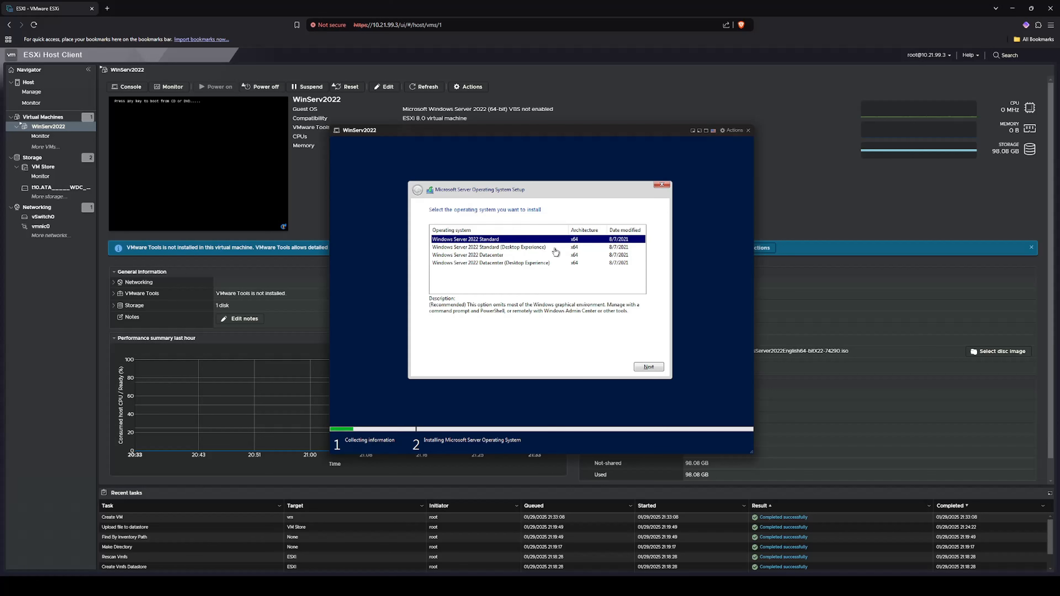
click(556, 248)
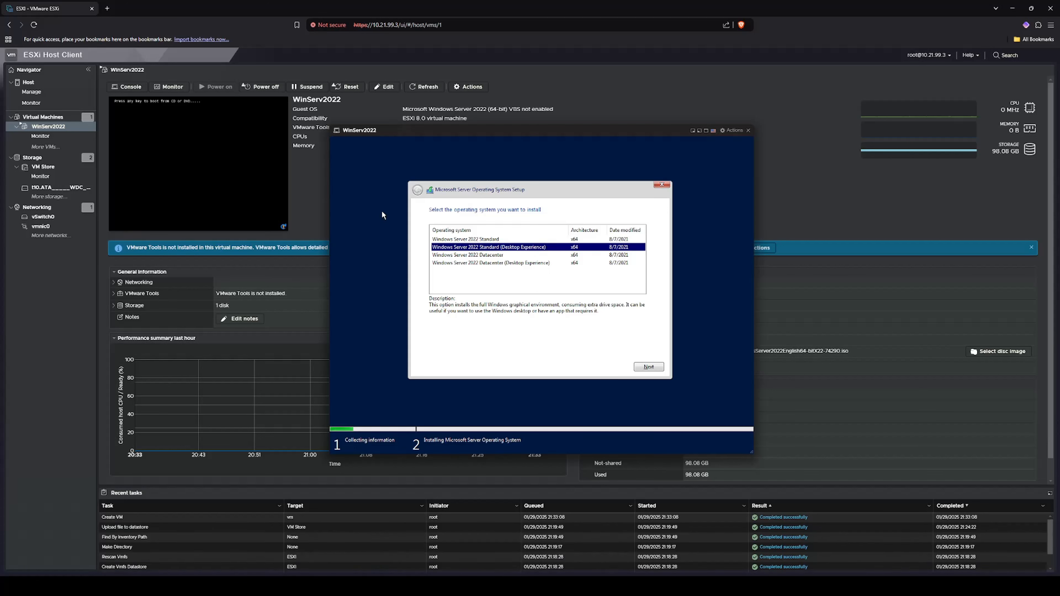
click(492, 240)
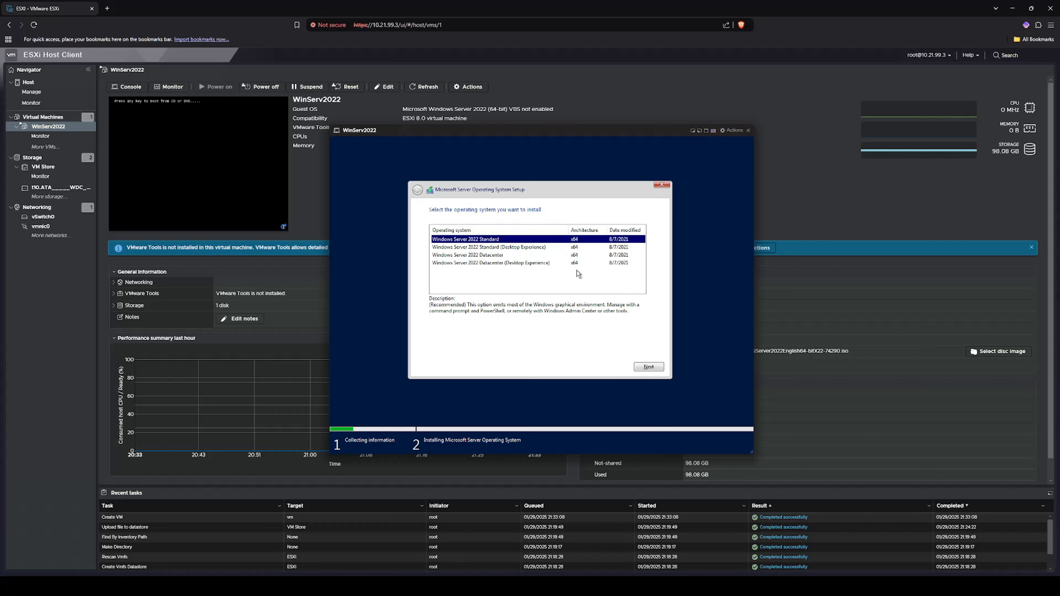
click(524, 248)
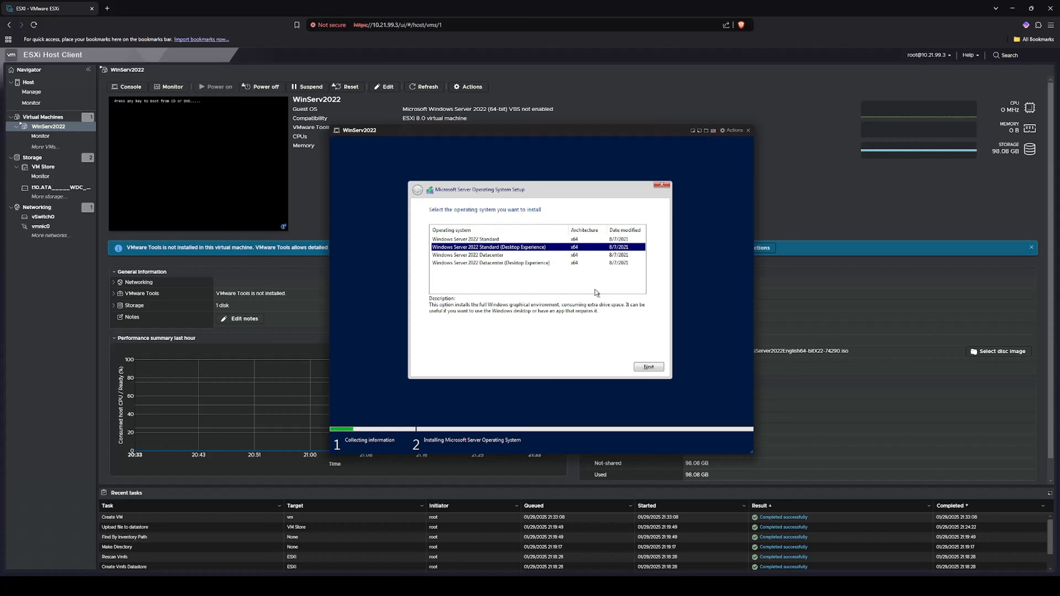
click(652, 368)
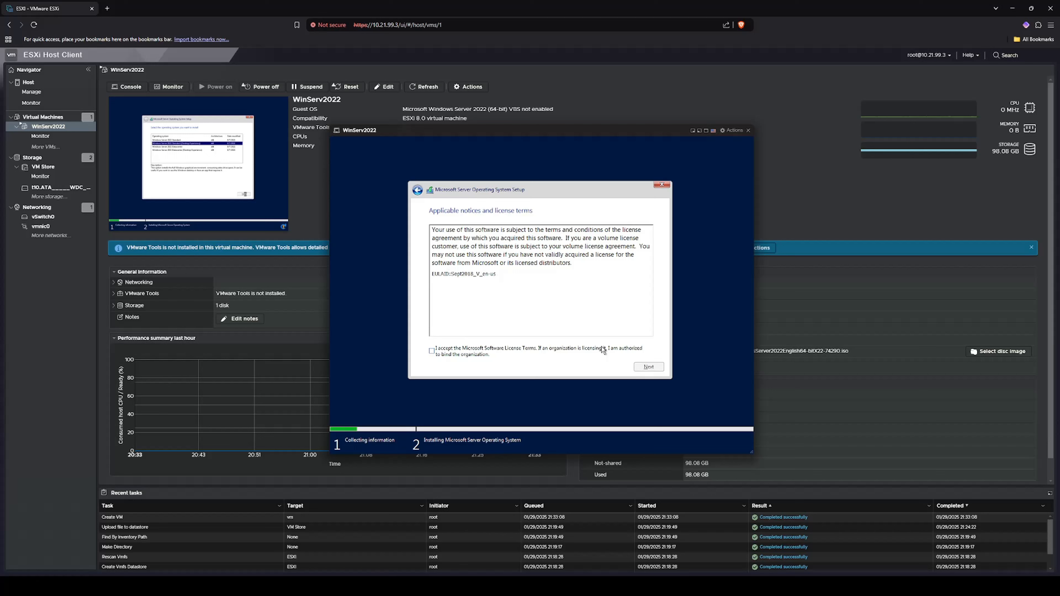
- Accept the license terms and custom-install Windows onto Drive 0's unallocated space
click(431, 351)
click(649, 366)
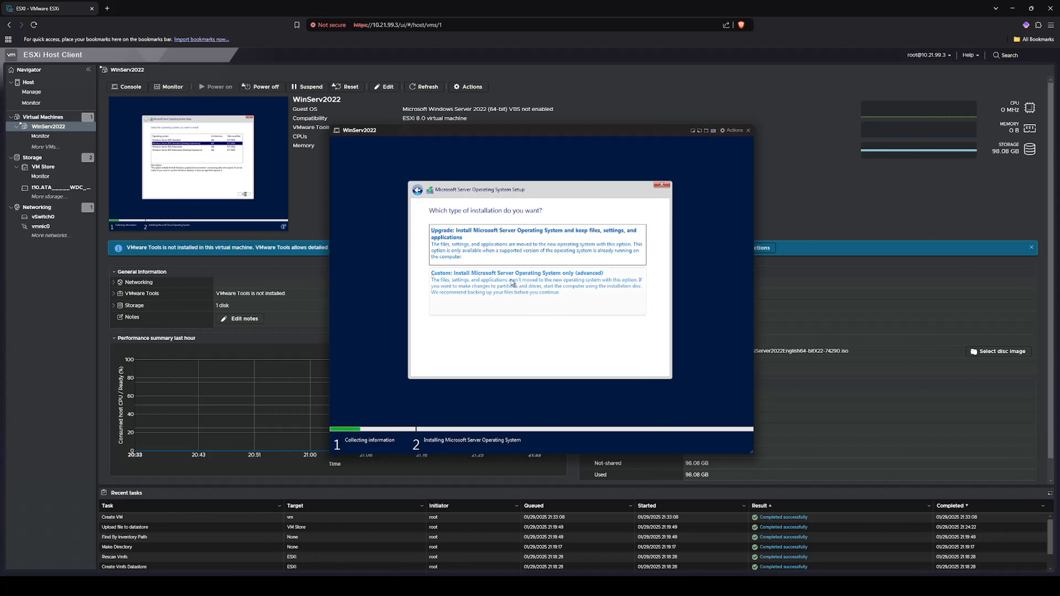
click(542, 296)
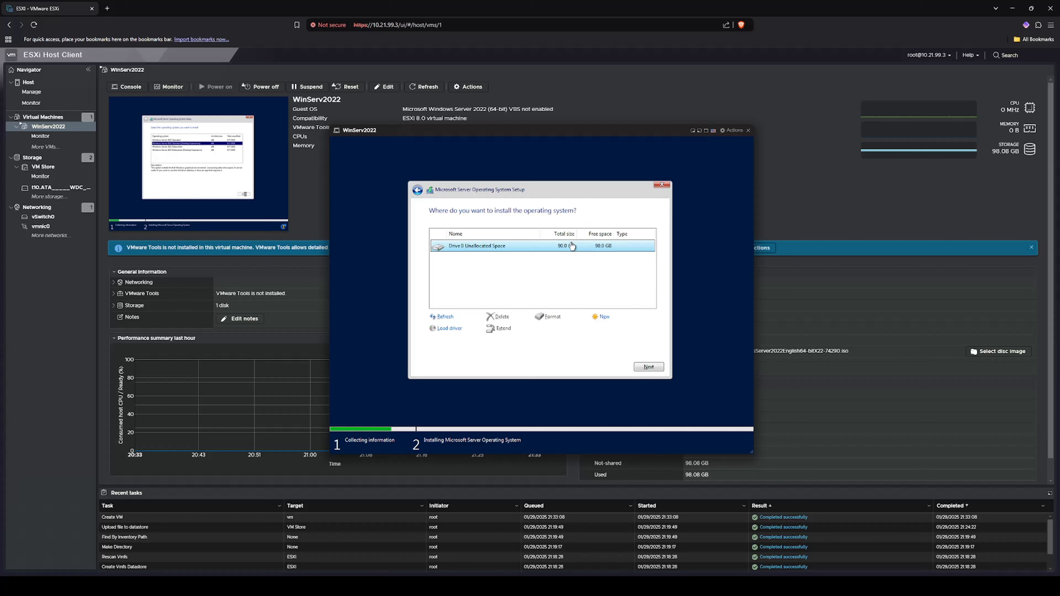
click(652, 367)
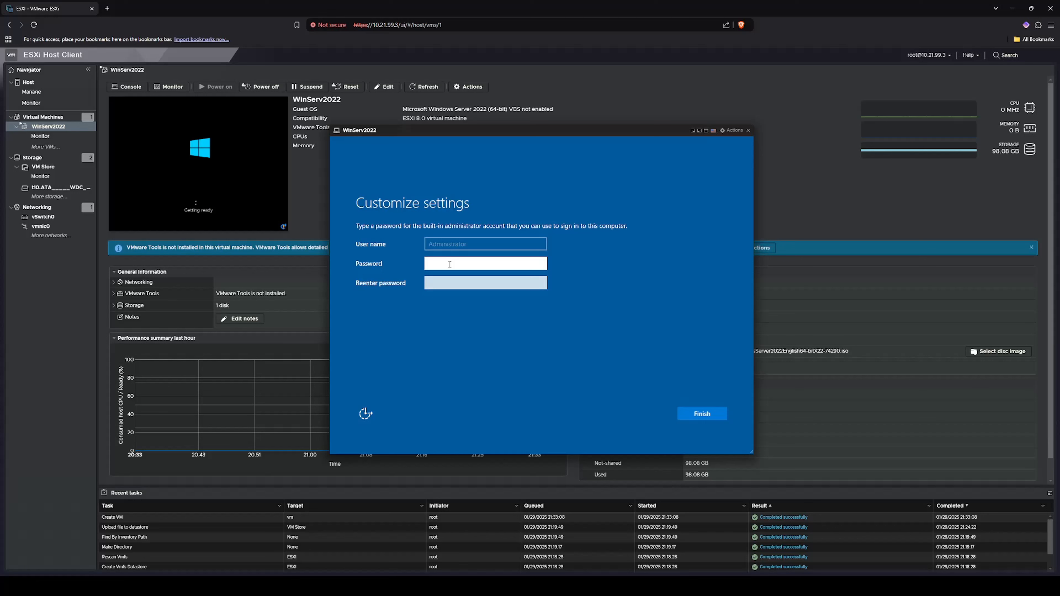
- Enter and confirm the Administrator password to finish setup, then open the console's actions list
text(*************)
key(Tab)
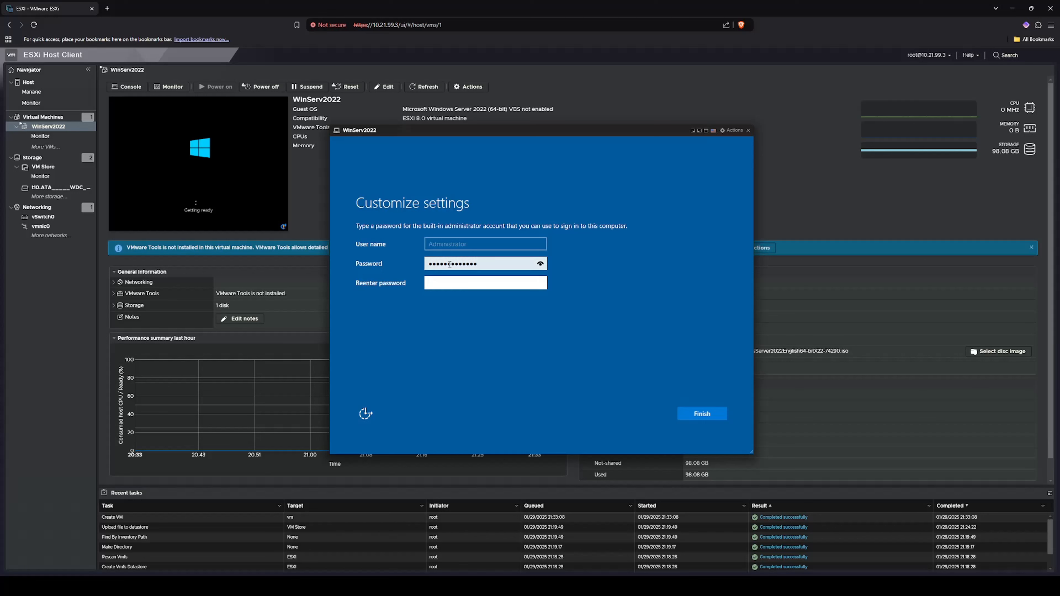
text(*************)
key(Return)
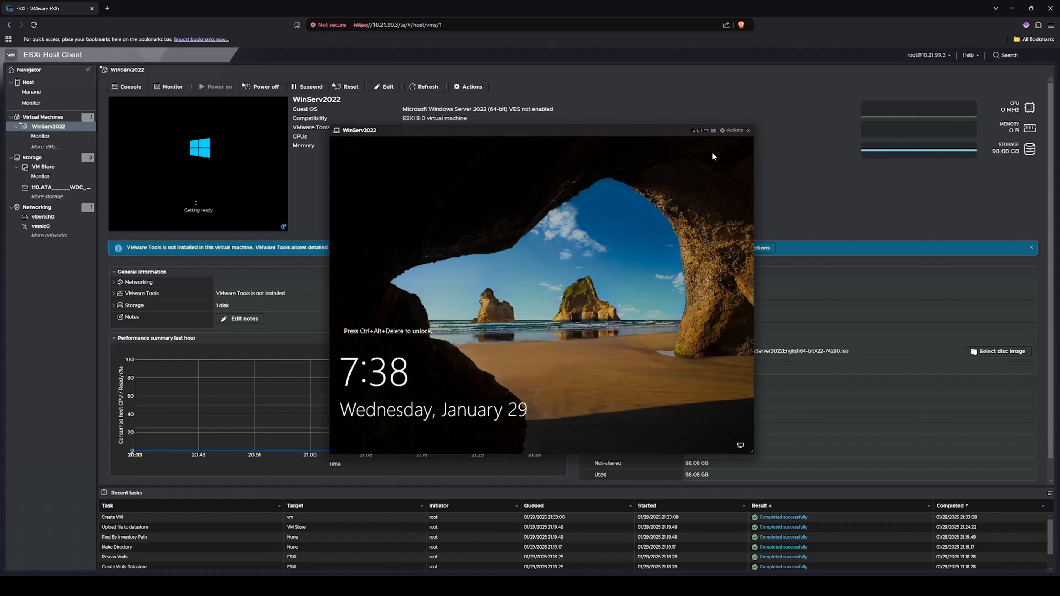
click(731, 131)
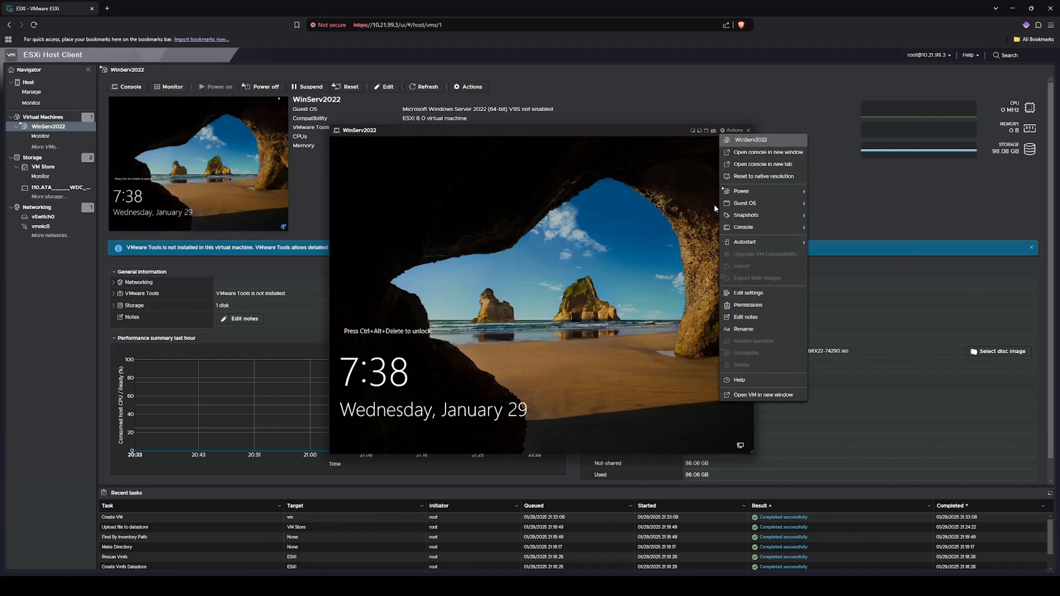
mouse_move(766, 204)
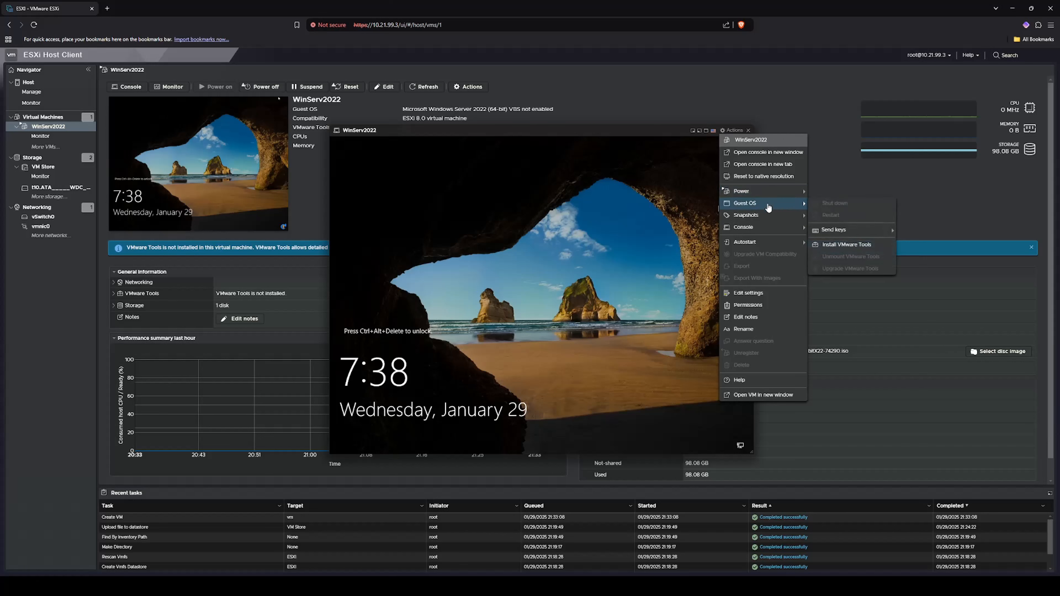
- Send Ctrl-Alt-Delete via Guest OS > Send keys and sign in with the Administrator password
mouse_move(848, 230)
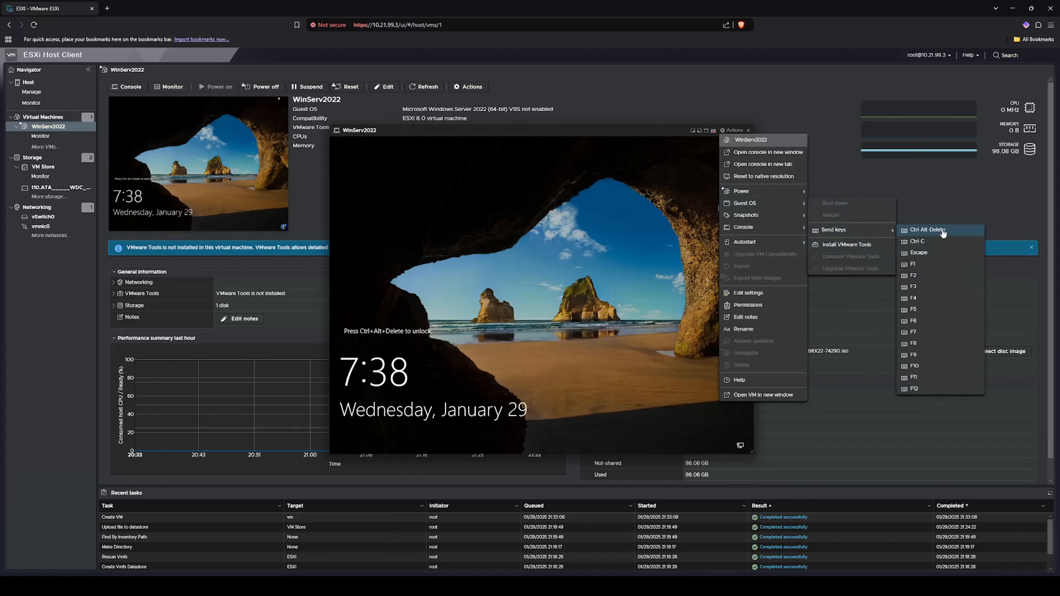
click(927, 230)
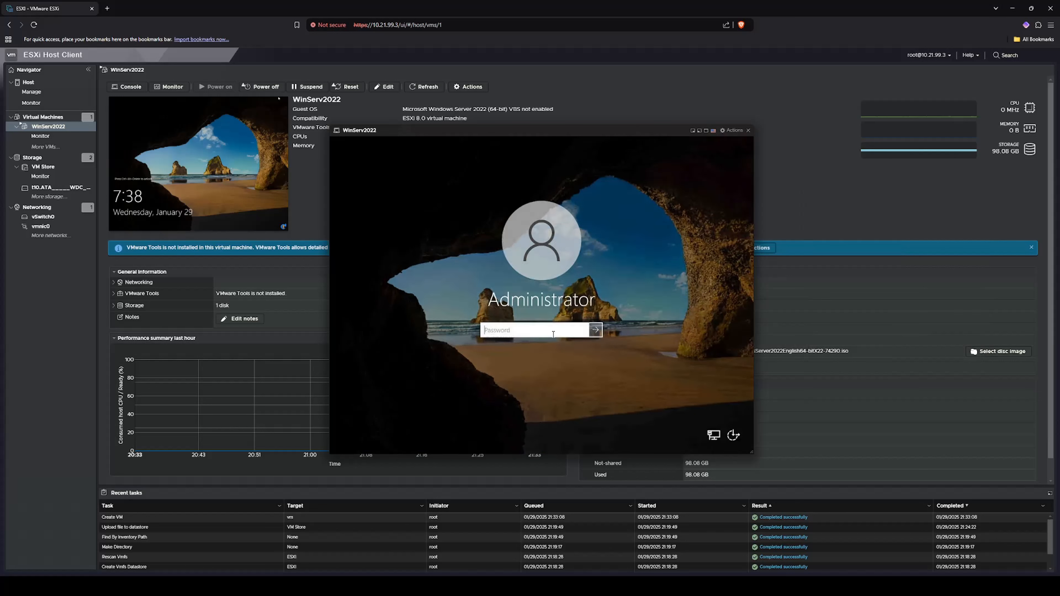
text(••••••••••••••)
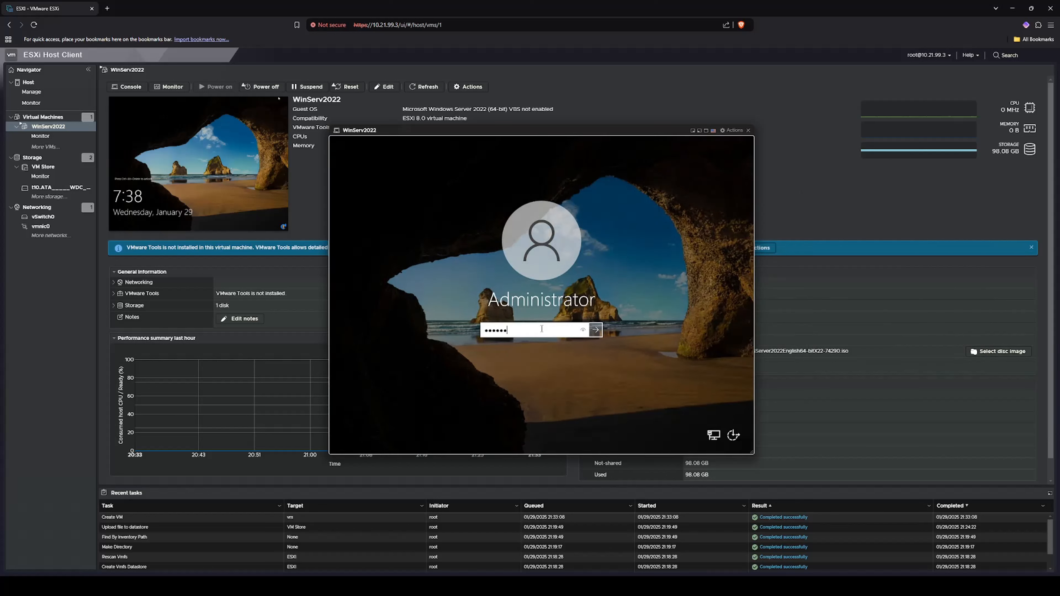
key(Return)
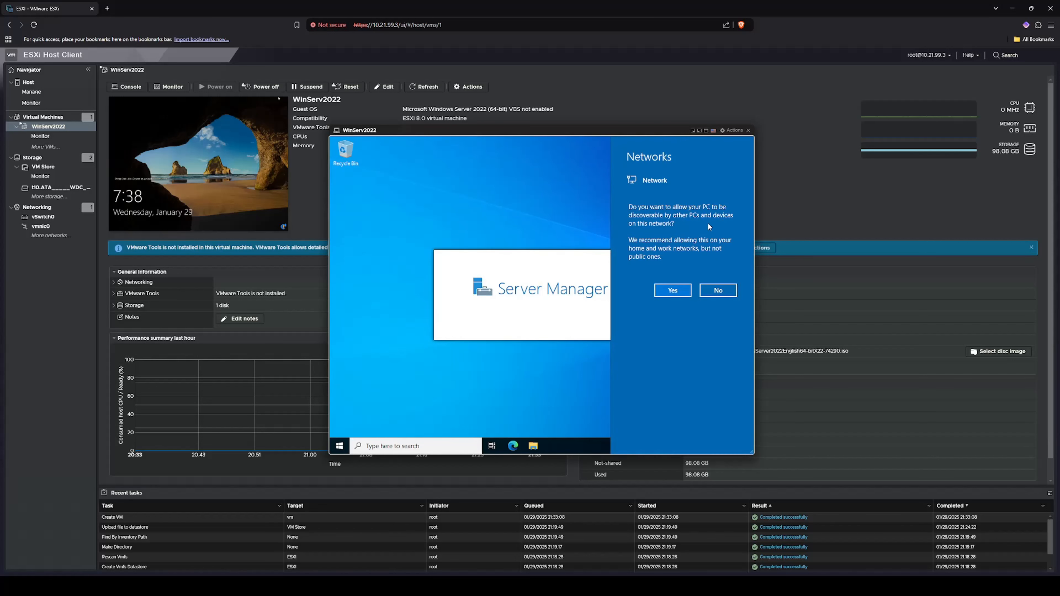
- Answer Yes to network discovery, wait for Server Manager, and close the console window
click(674, 291)
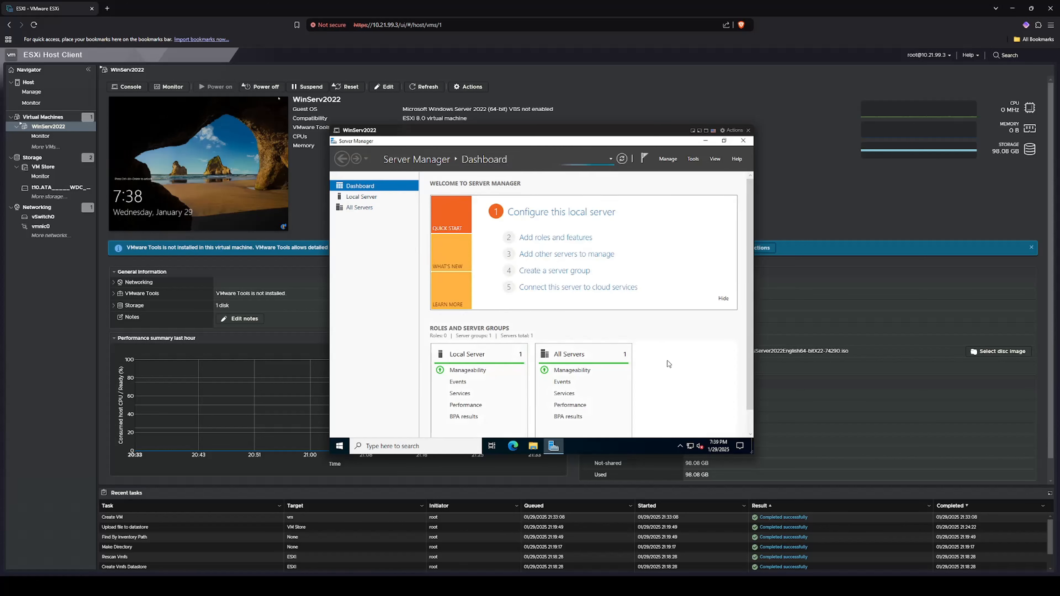
click(680, 450)
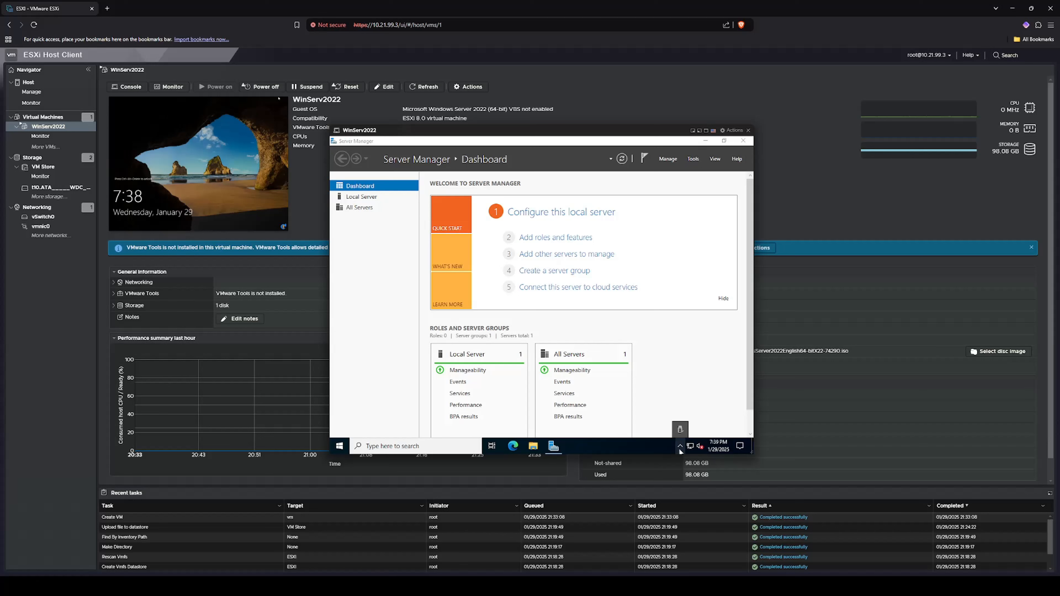
click(681, 449)
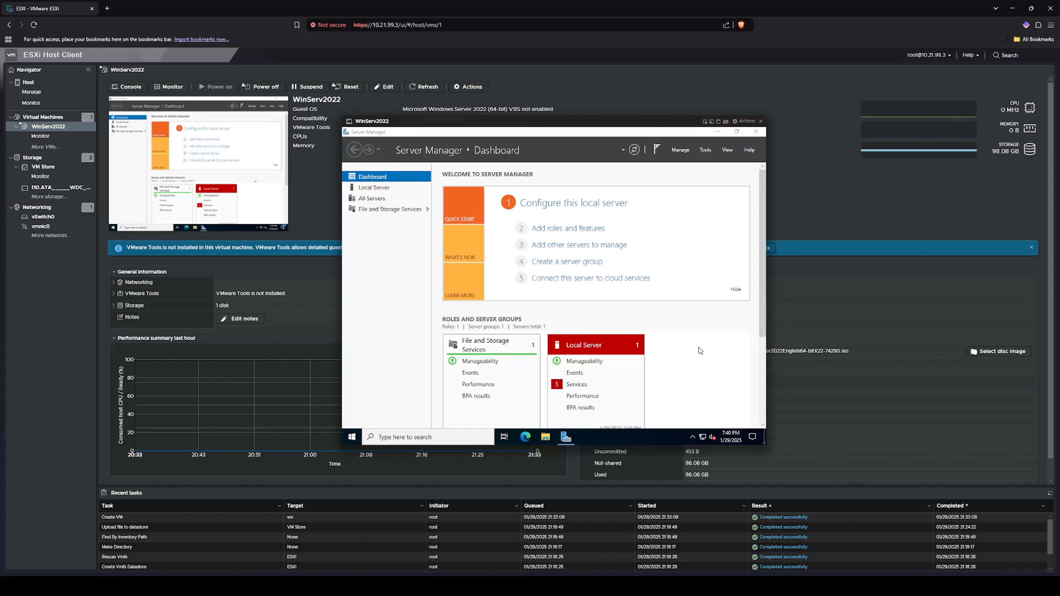
click(762, 123)
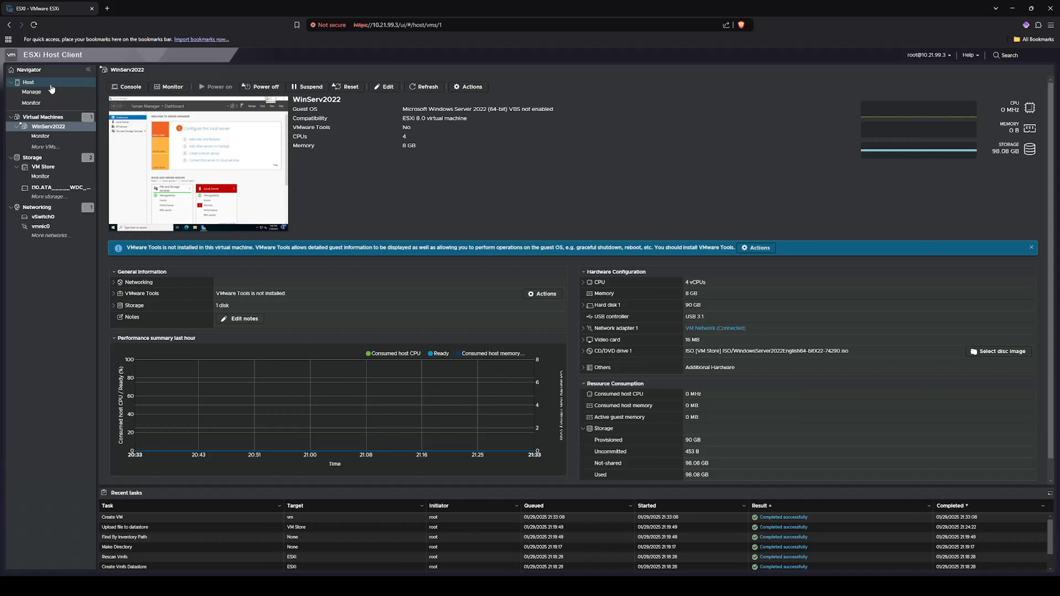
- Under Host > Manage > System > Autostart, enable autostart for WinServ2022 and view its configuration
click(37, 83)
click(38, 92)
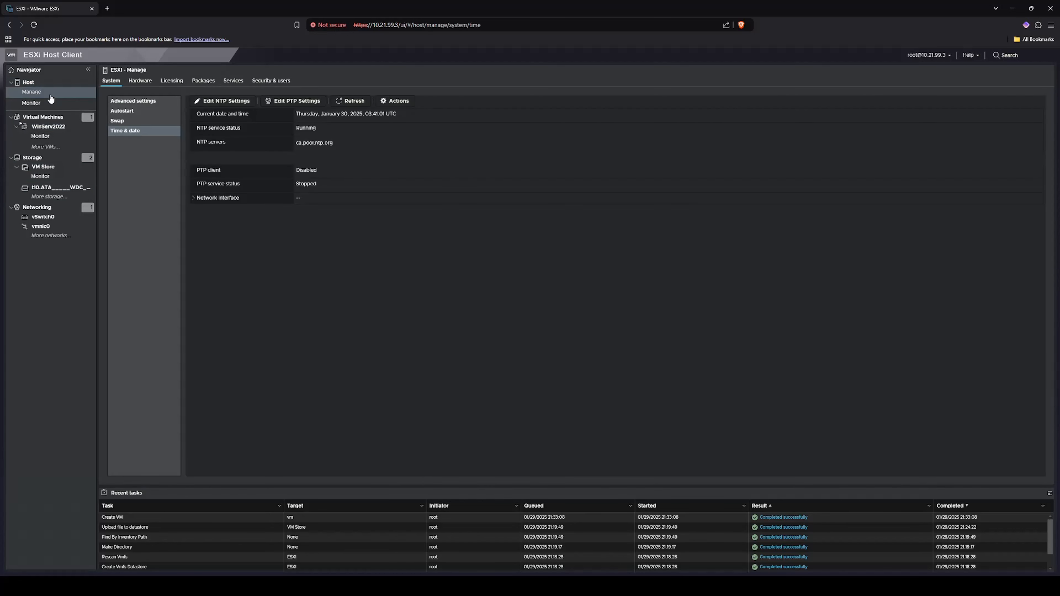
click(128, 112)
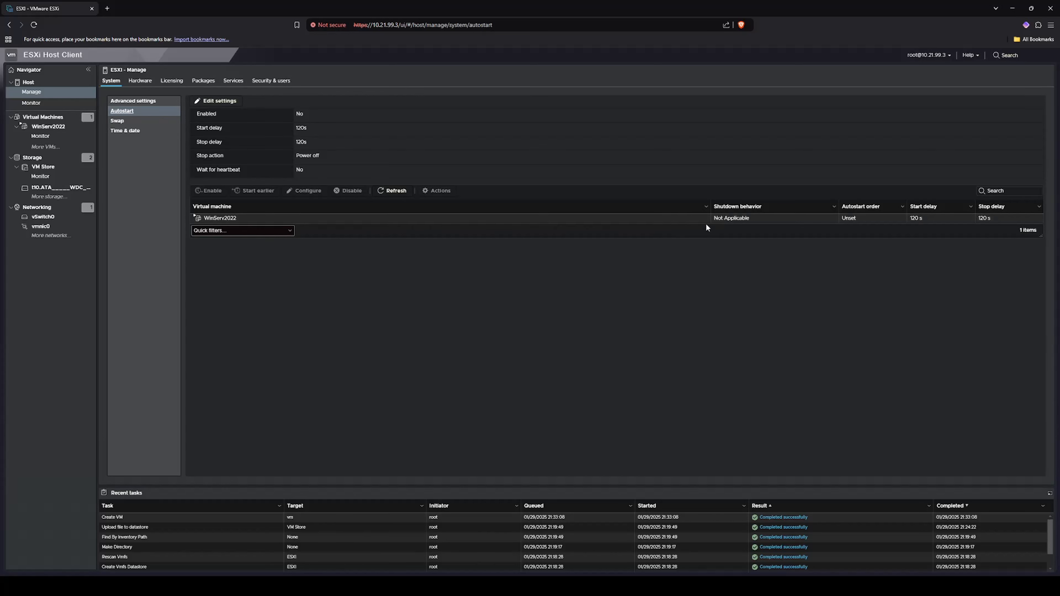
click(223, 220)
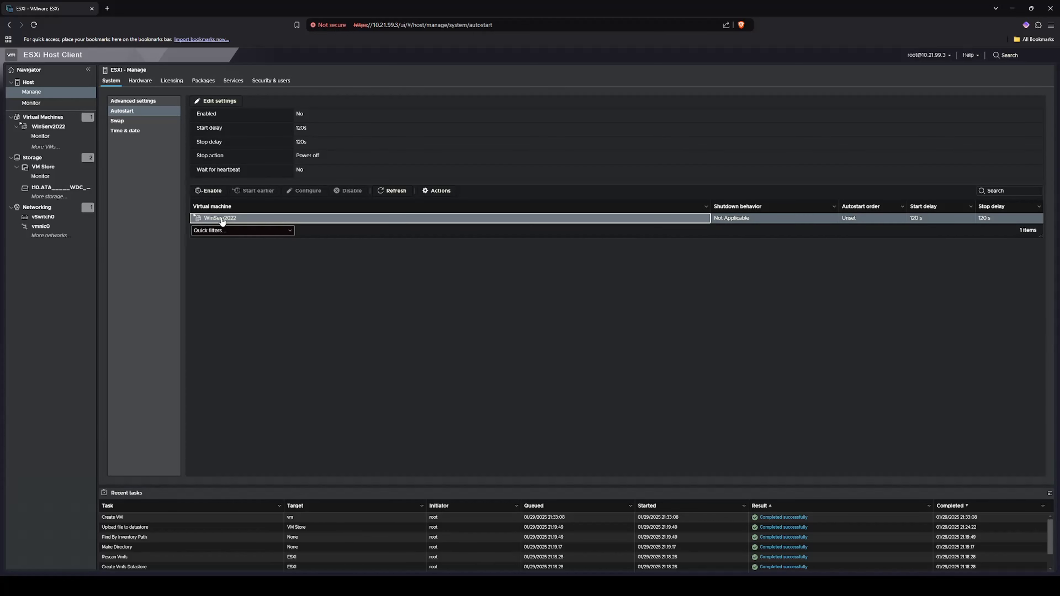
click(210, 191)
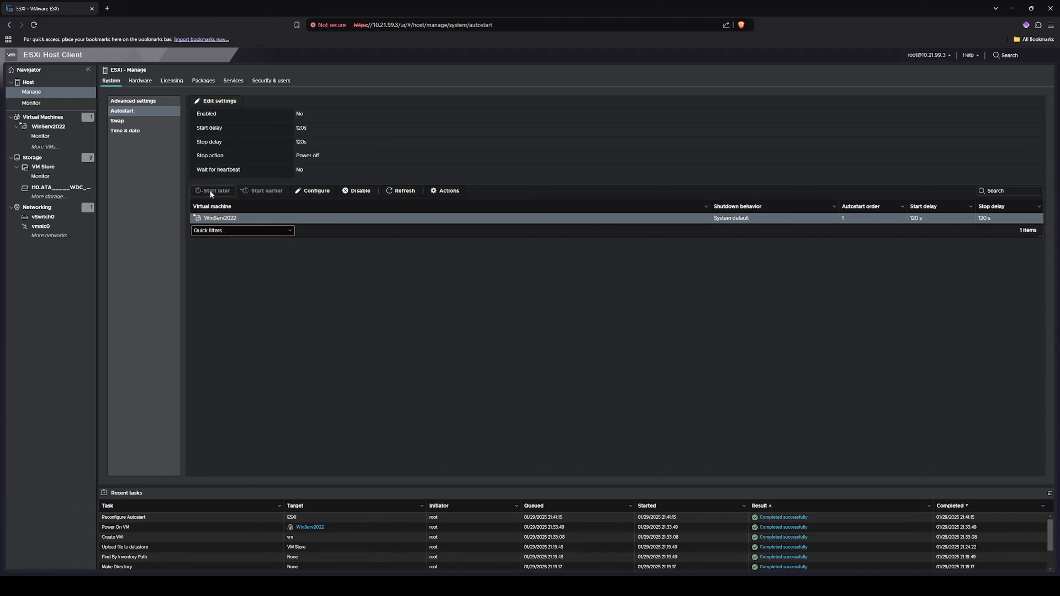
click(312, 194)
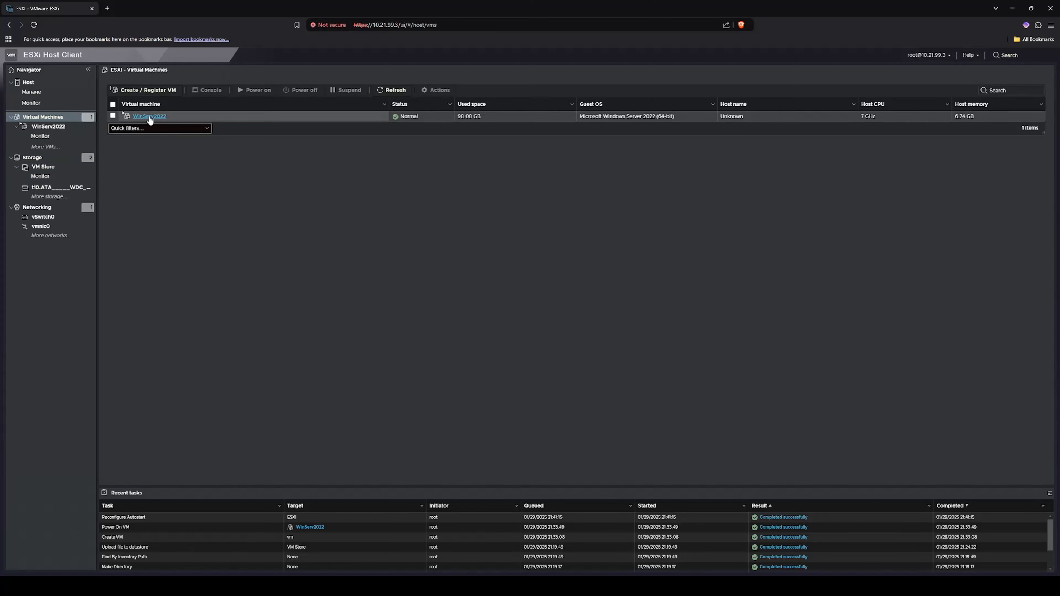
- Mount the VMware Tools disc on WinServ2022 via Guest OS > Install VMware Tools, then open File Explorer in its console
click(138, 119)
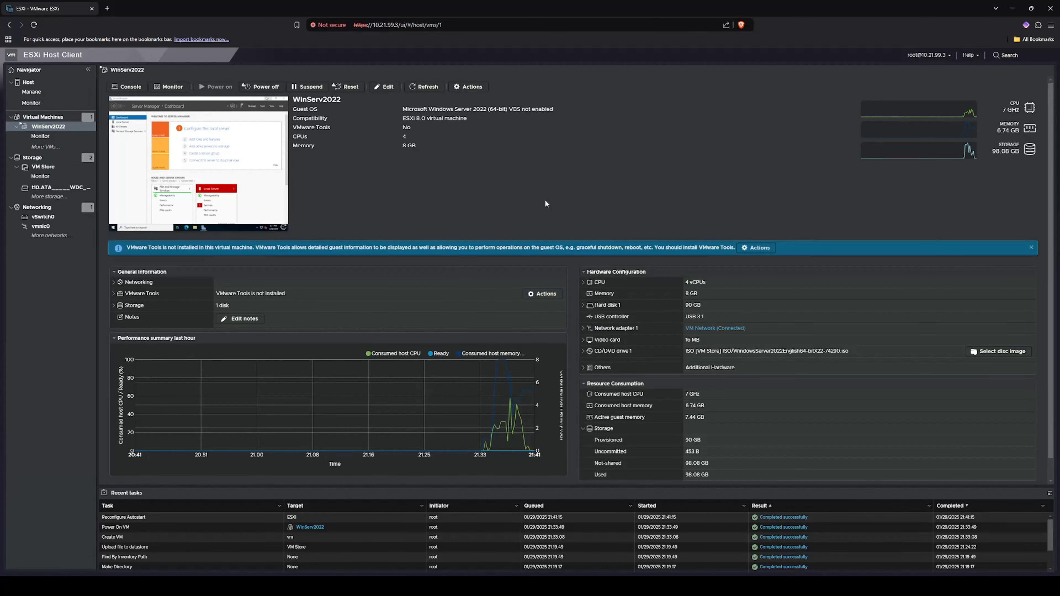
click(758, 249)
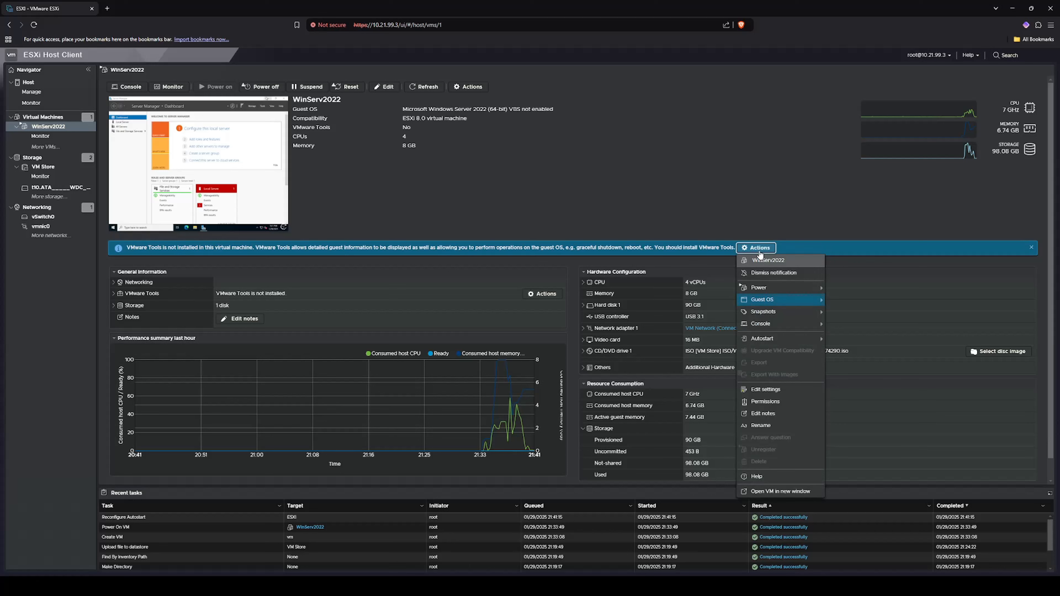
mouse_move(780, 300)
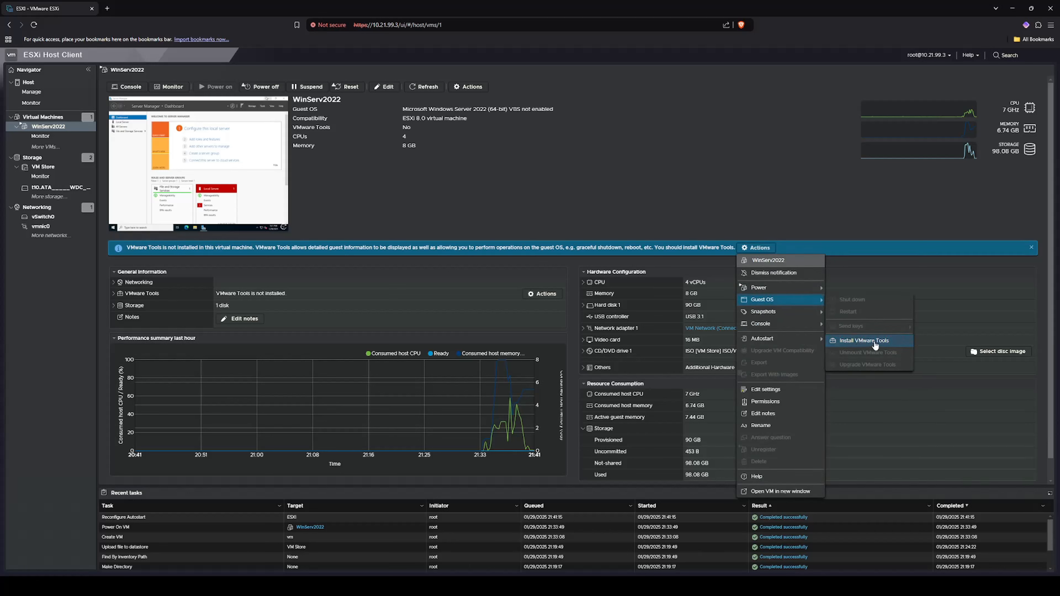
click(864, 341)
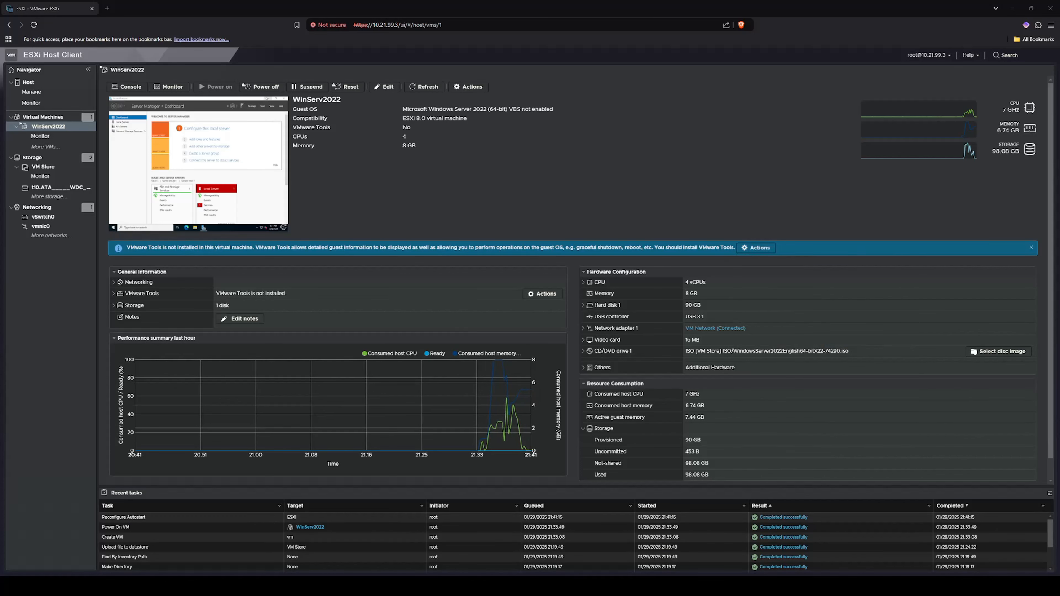
click(199, 163)
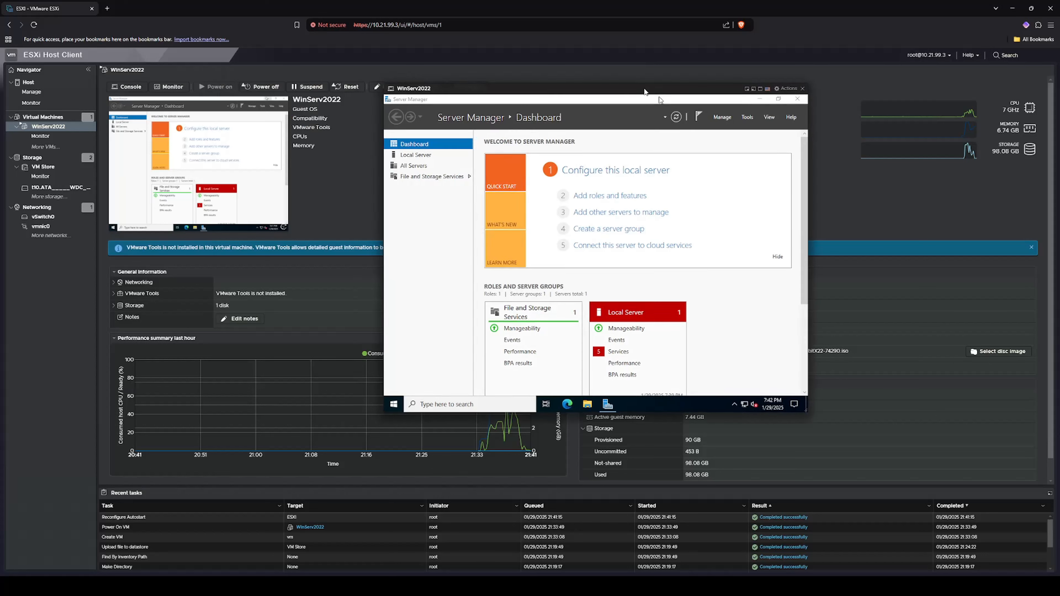
click(588, 404)
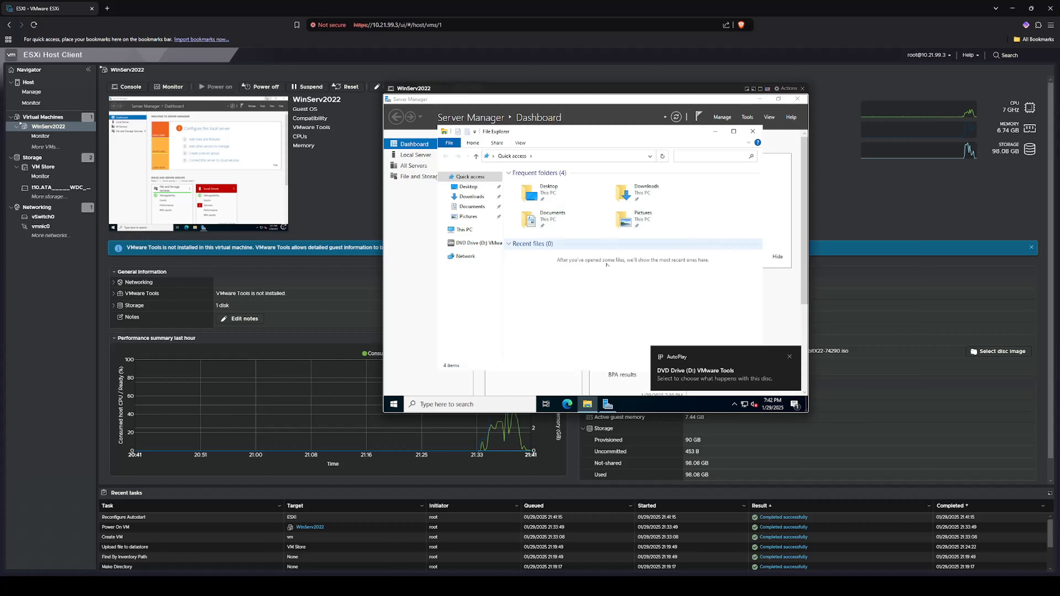
- Run setup64.exe from the VMware Tools disc and install with the Typical setup type
click(703, 367)
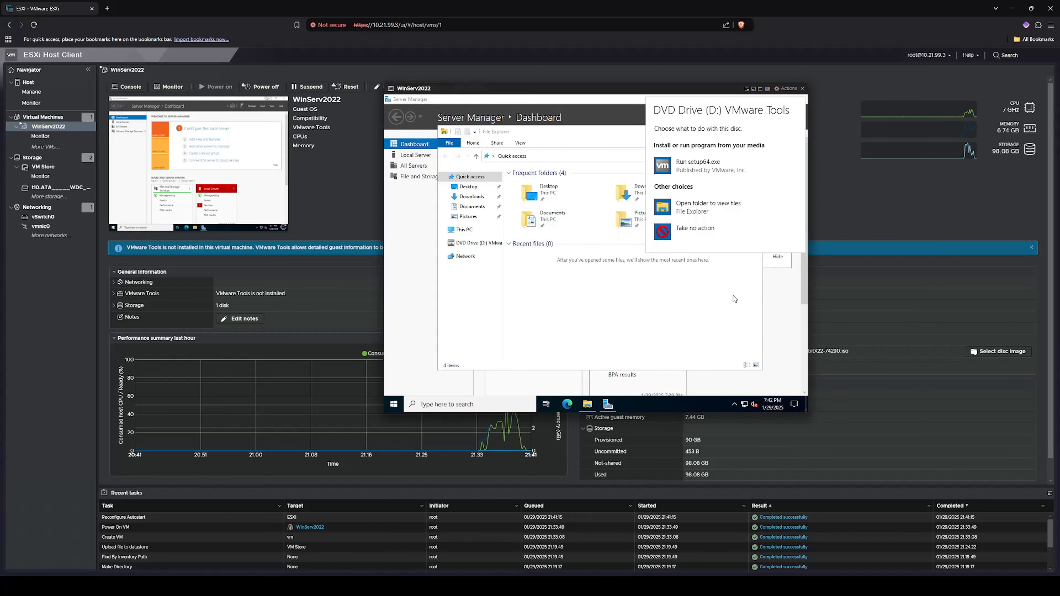
click(700, 163)
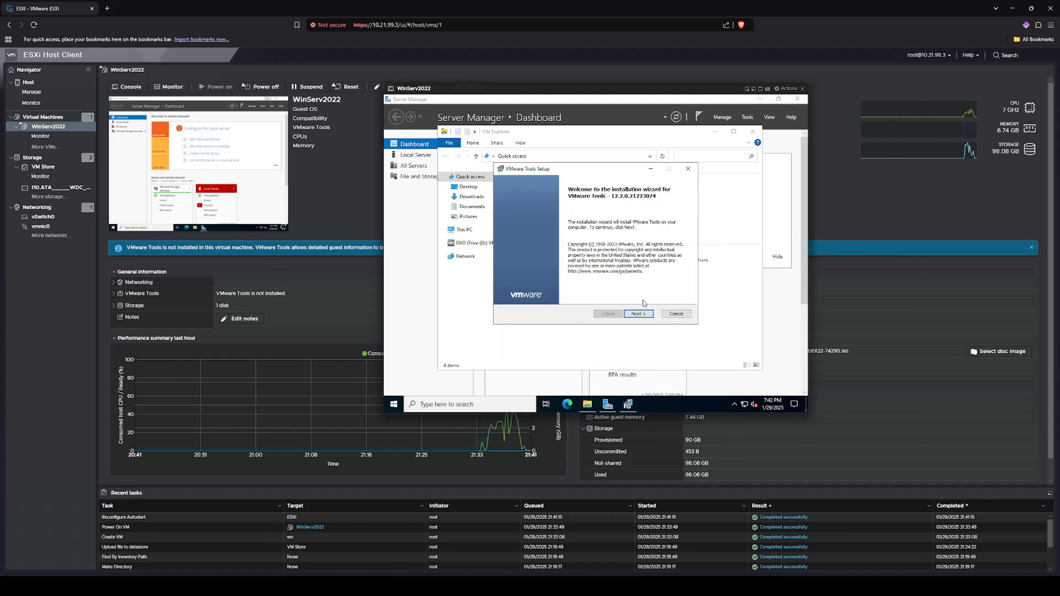
click(639, 314)
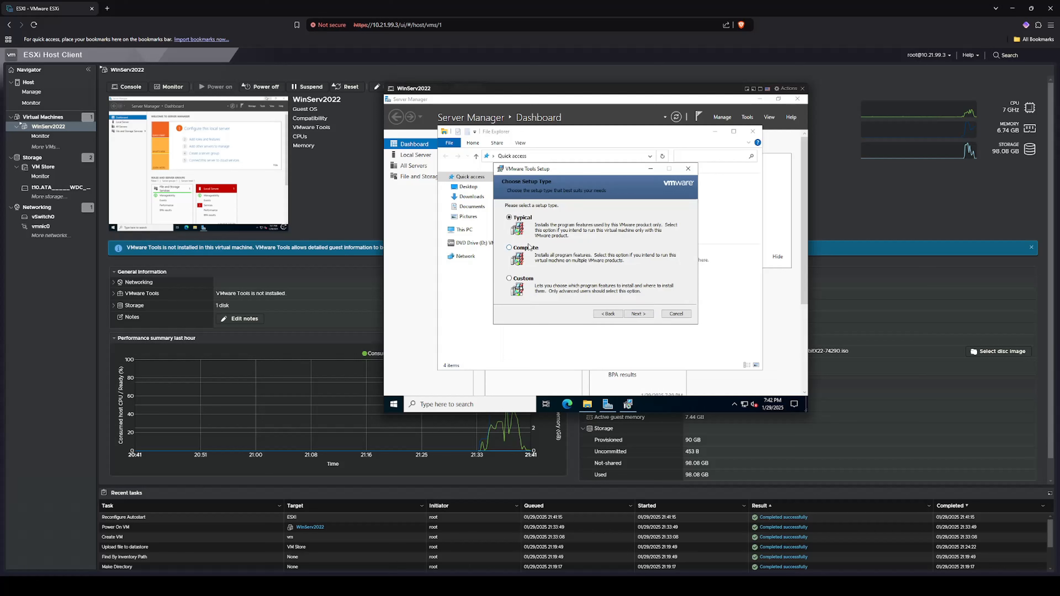
click(638, 314)
click(637, 315)
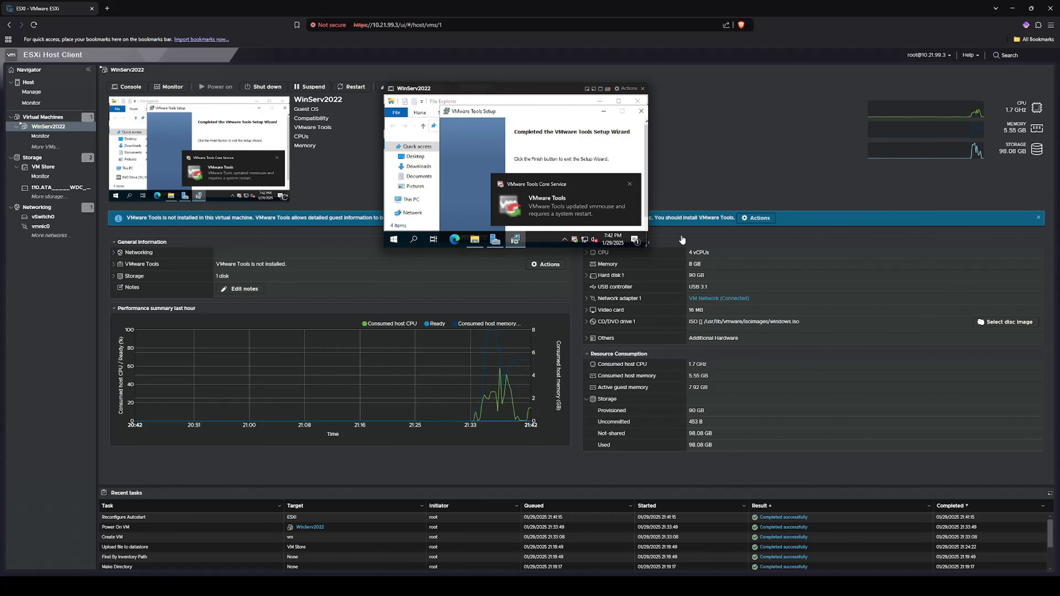
- Dismiss the restart notification, enlarge the console window, and finish the VMware Tools setup wizard
click(631, 184)
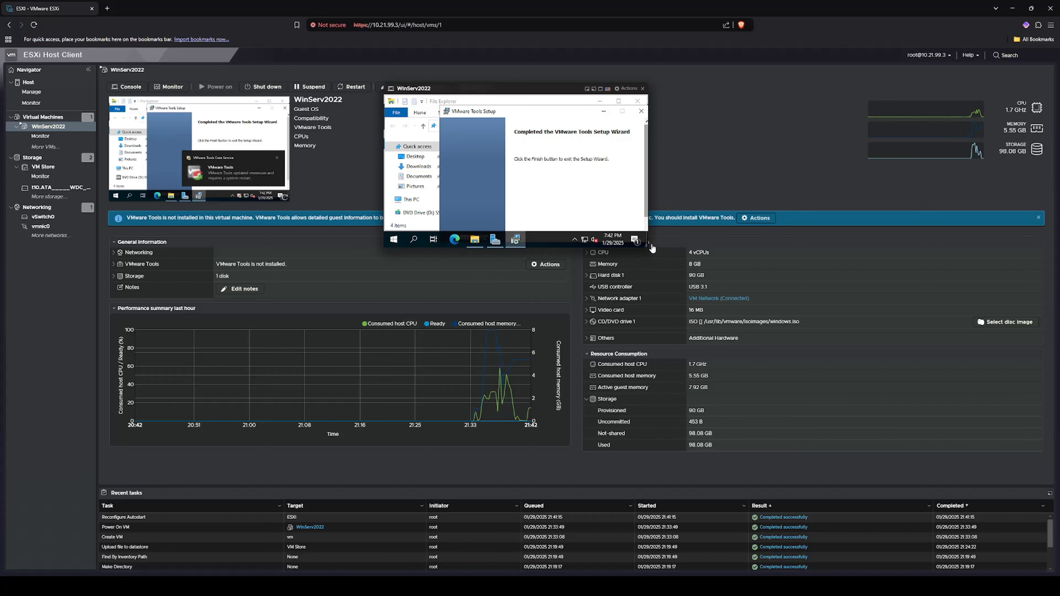
drag(653, 249, 826, 442)
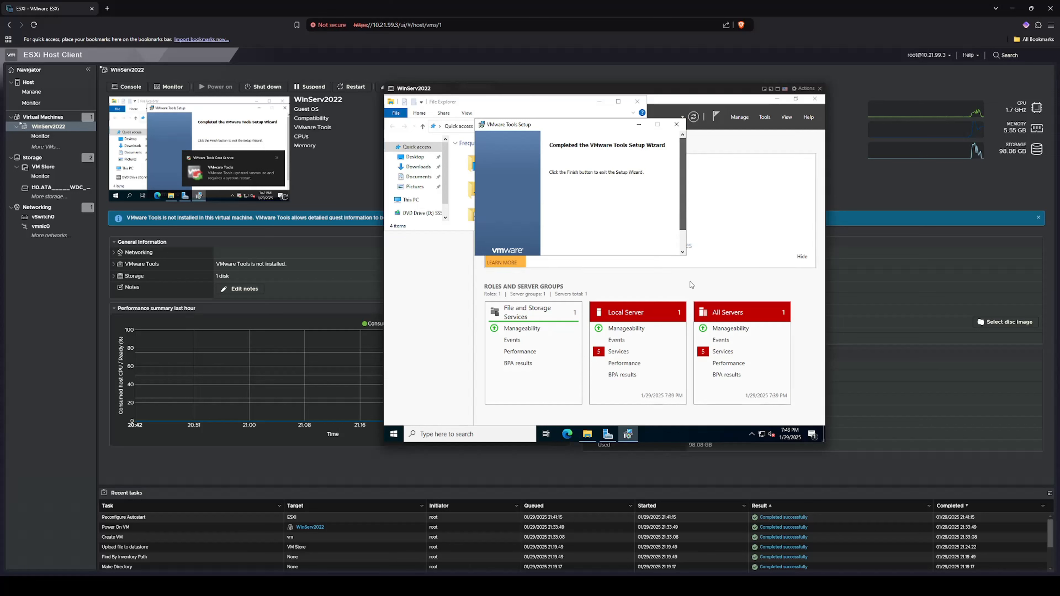
drag(683, 184, 683, 202)
click(618, 243)
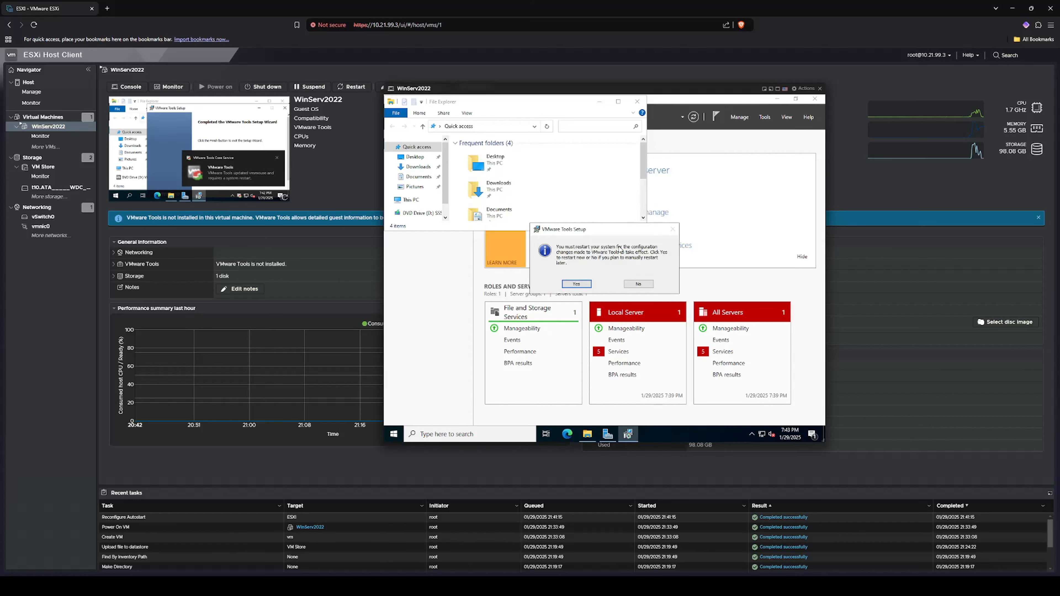
- Restart WinServ2022 now and move the console window aside to reveal the VM details
click(577, 285)
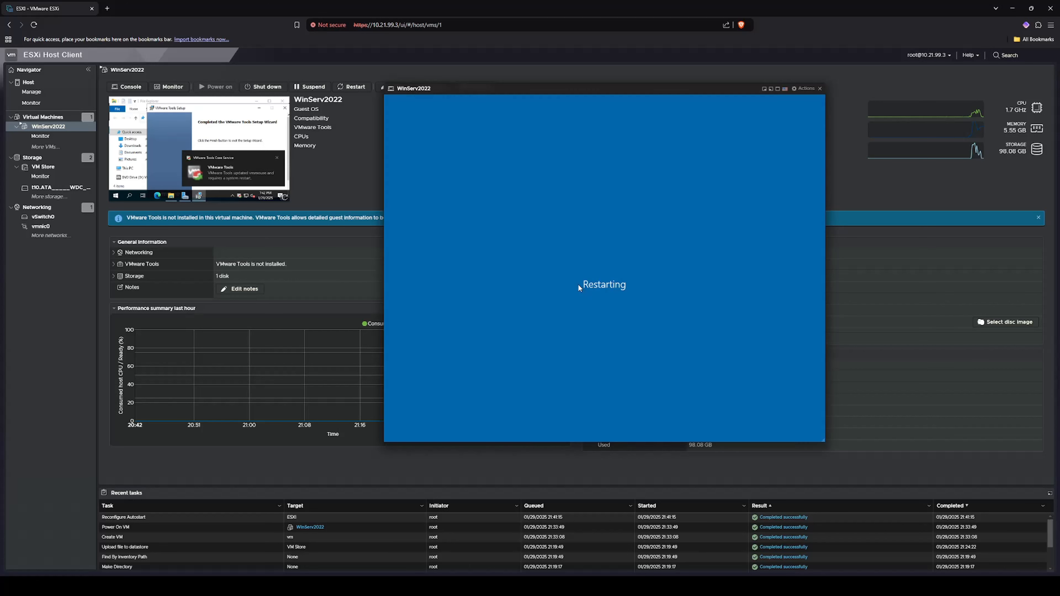
drag(600, 89, 828, 149)
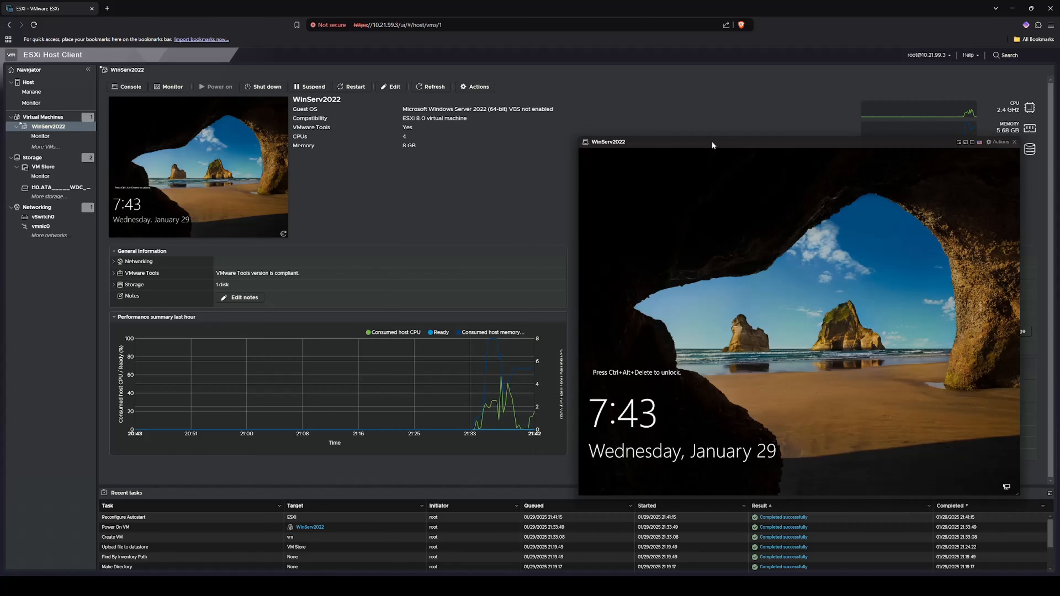
drag(713, 145, 434, 130)
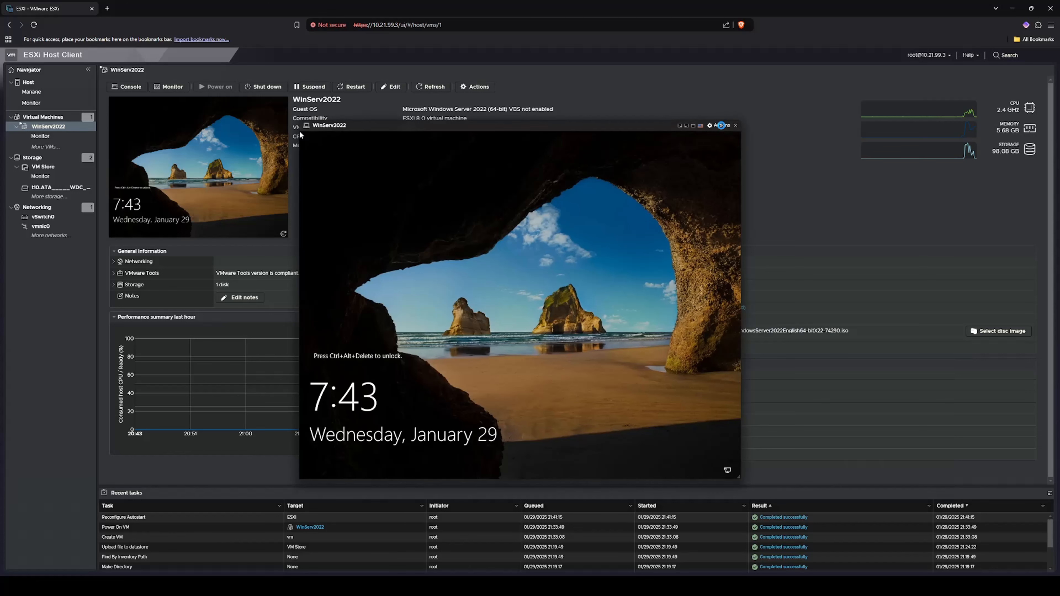
- Send Ctrl-Alt-Delete, sign in with the Administrator password, and close the console
click(720, 125)
mouse_move(772, 198)
mouse_move(835, 224)
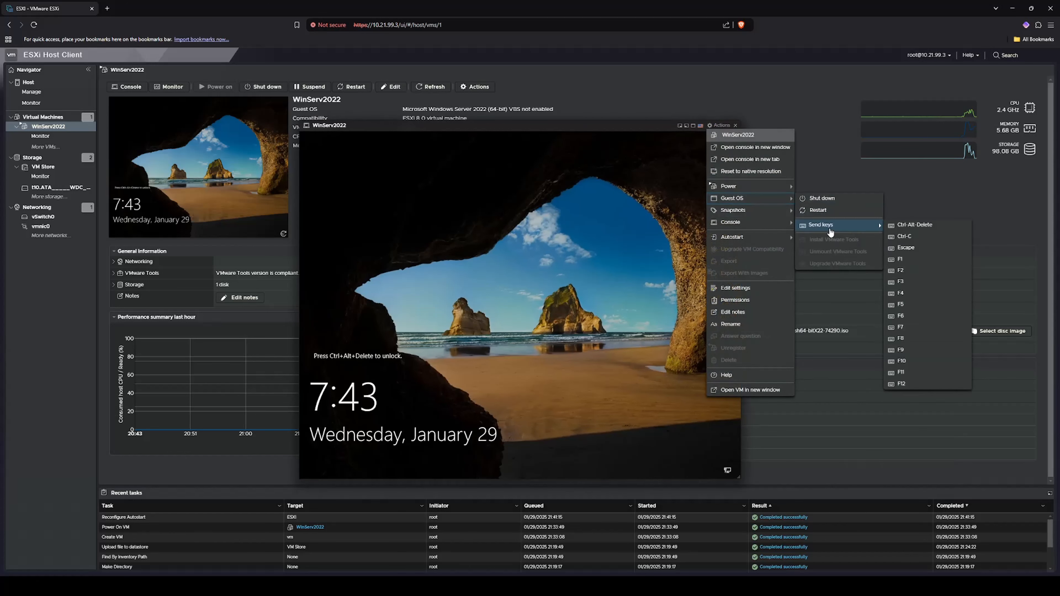
click(933, 229)
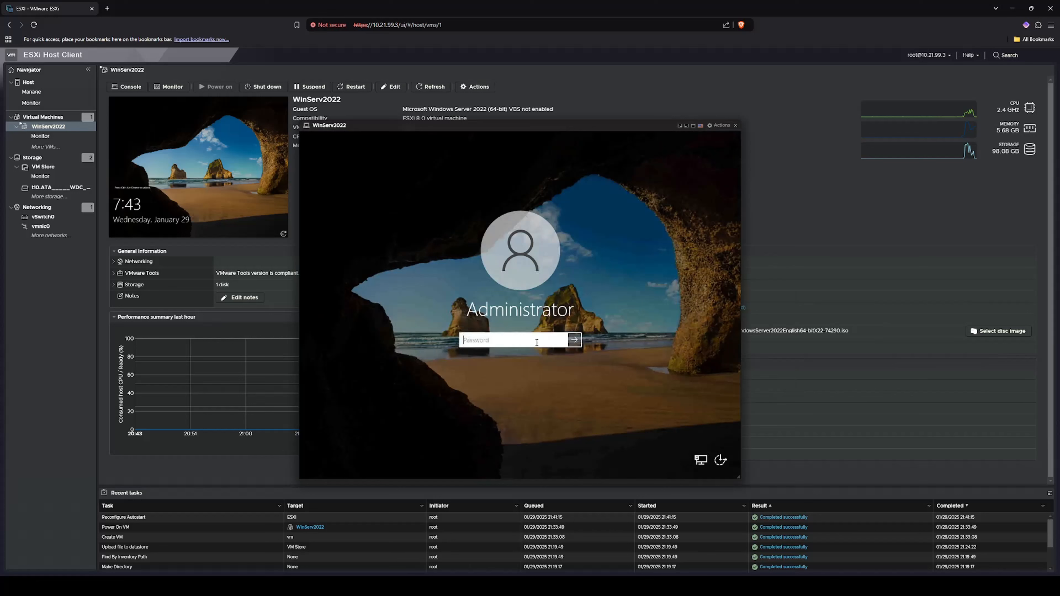
click(536, 342)
text(*************)
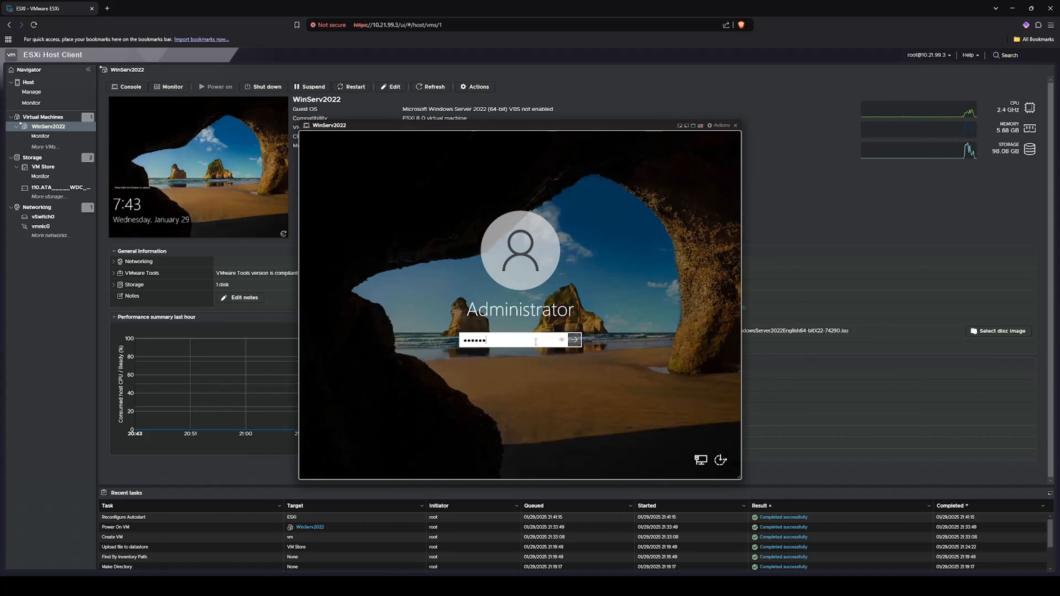
key(Return)
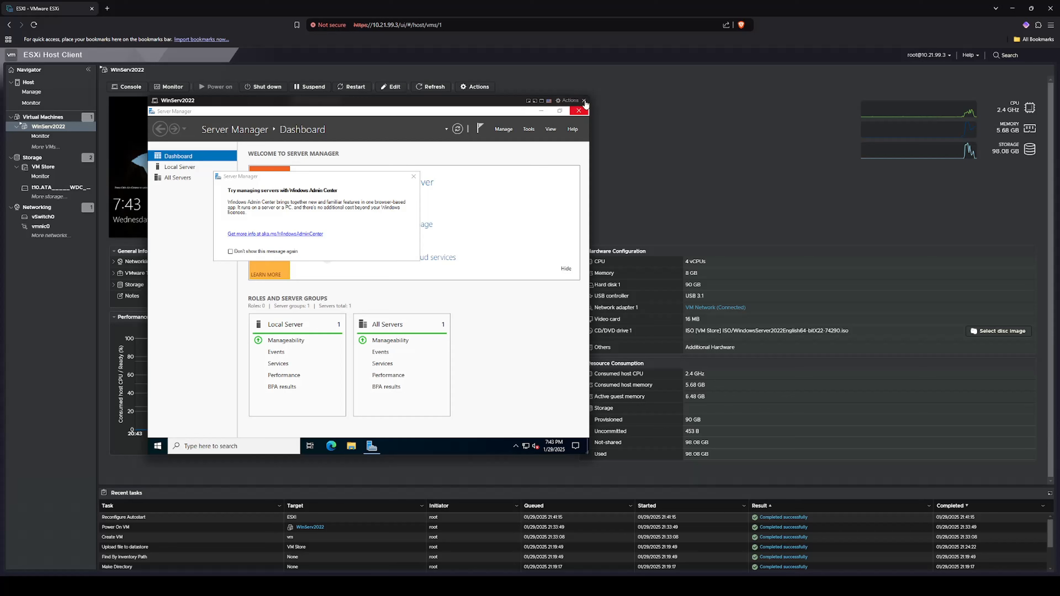
click(585, 101)
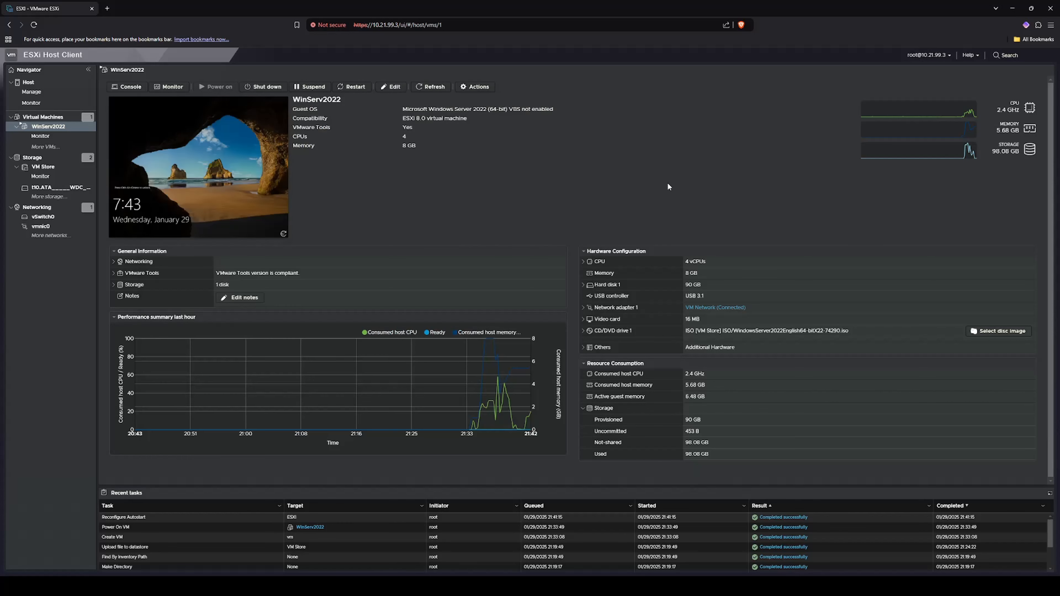
click(392, 89)
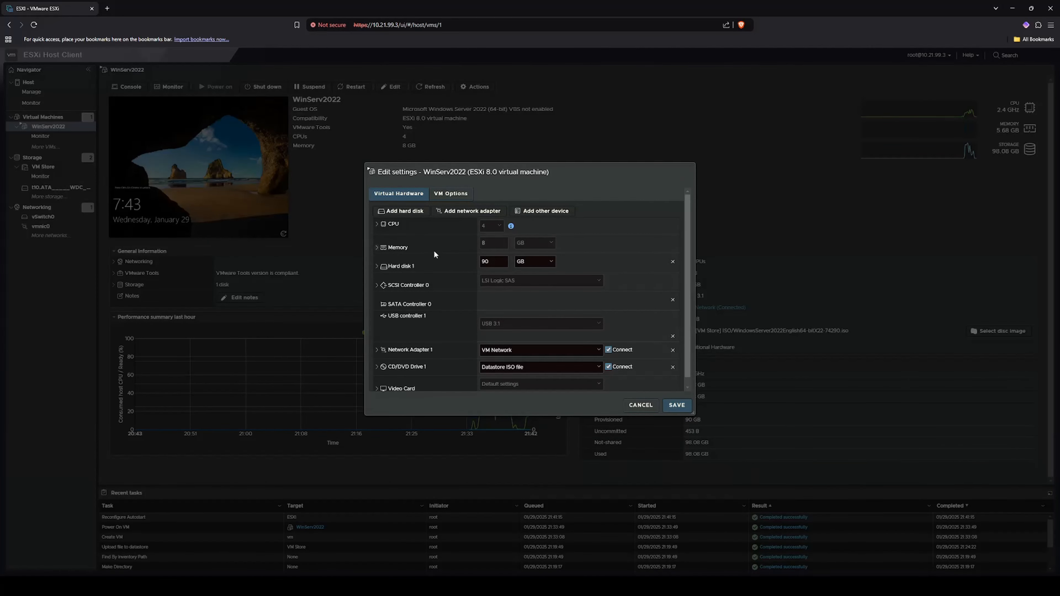
scroll(466, 302, down, 1)
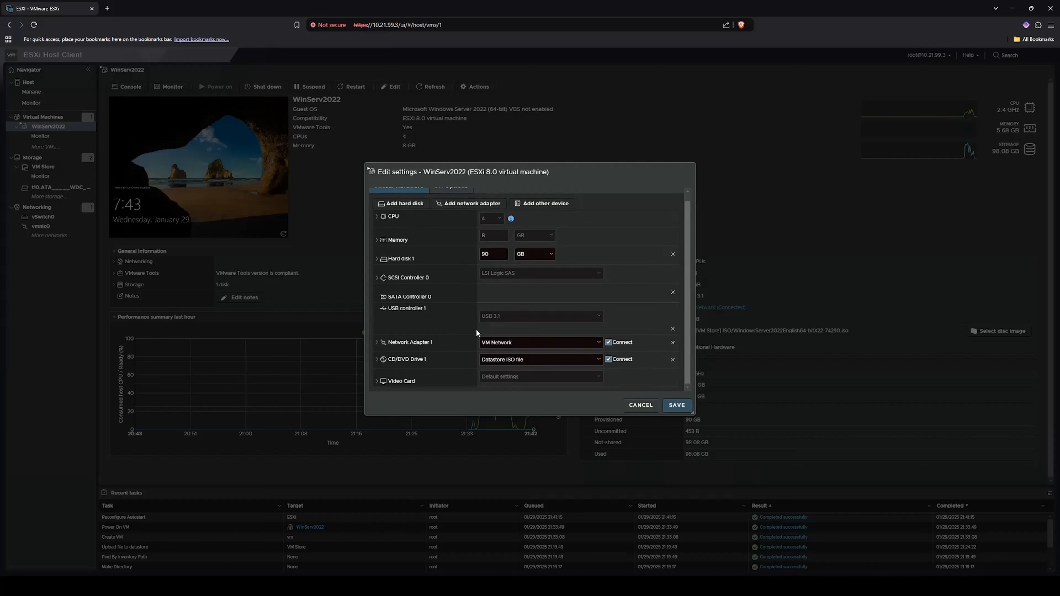
scroll(479, 334, up, 1)
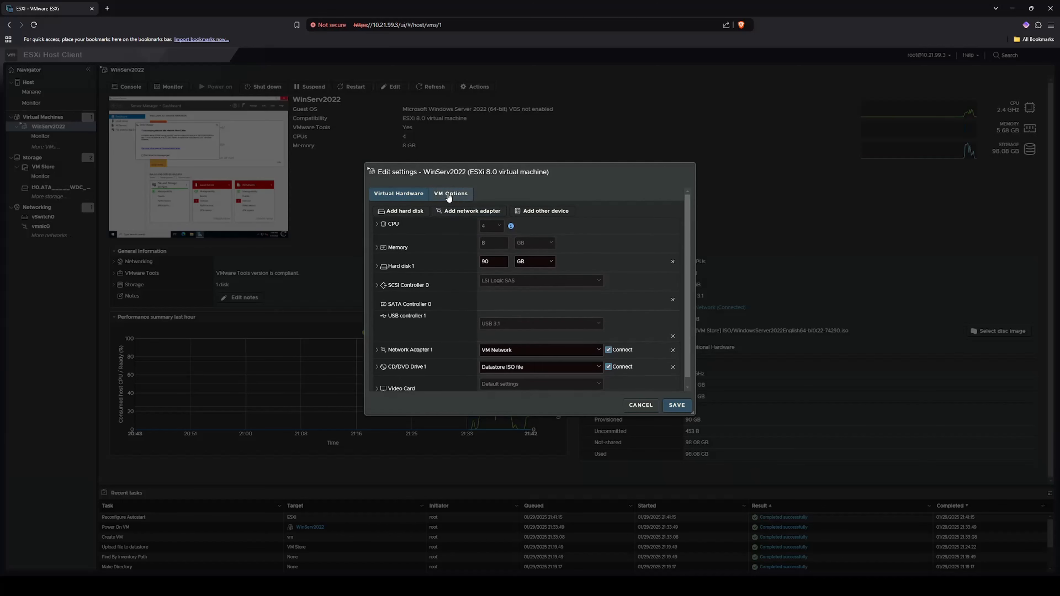
scroll(457, 309, down, 1)
scroll(447, 360, up, 1)
click(642, 406)
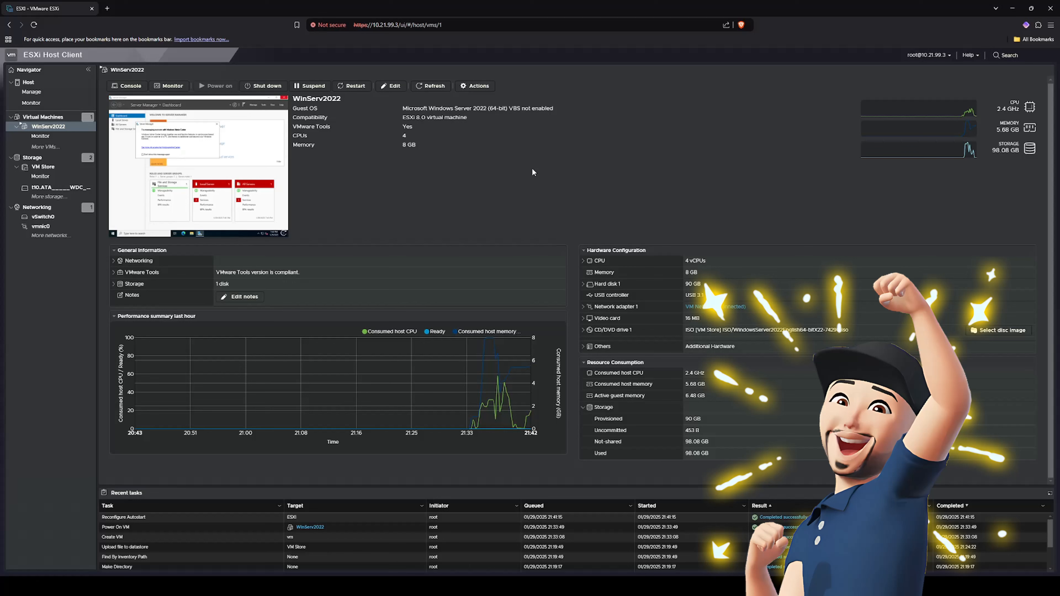